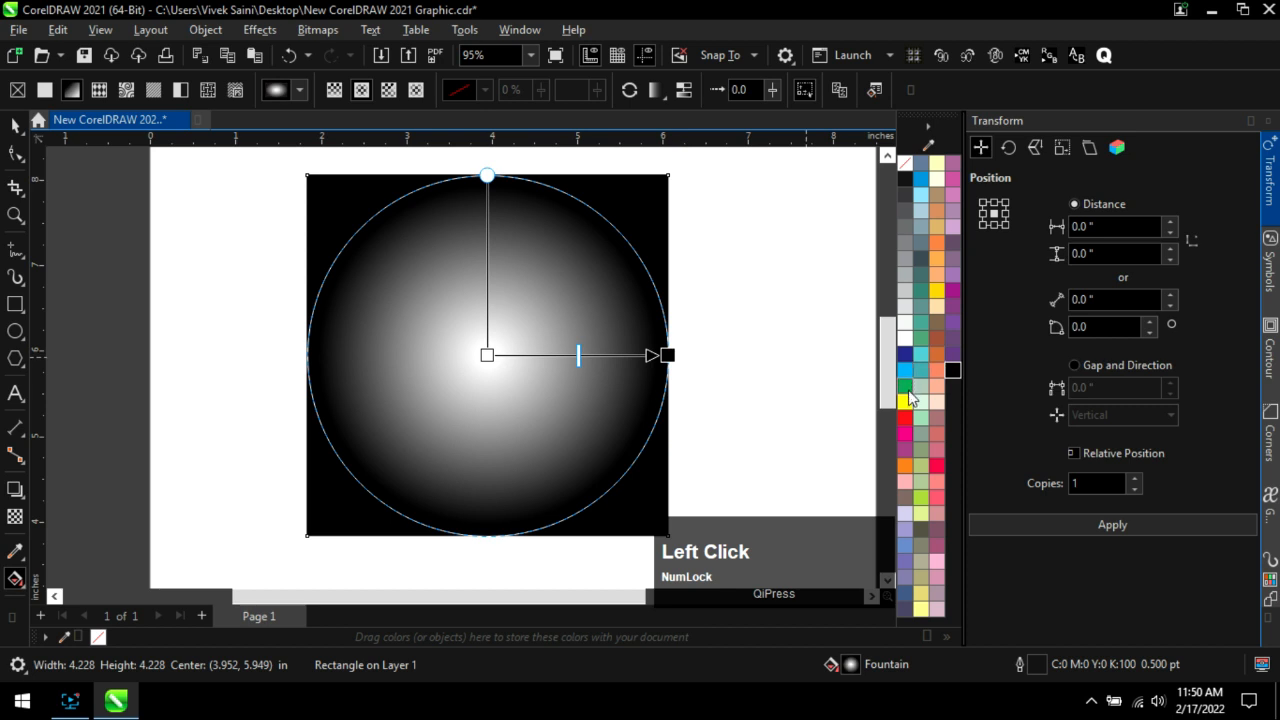
Colour the centre of the square's radial gradient green and extend the gradient beyond the square's right edge.
drag(490, 360, 487, 356)
drag(668, 355, 763, 347)
Draw an upright ellipse about 1.50 in wide and 1.86 in high over the green square.
click(14, 333)
drag(401, 264, 531, 425)
scroll(557, 327, up, 2)
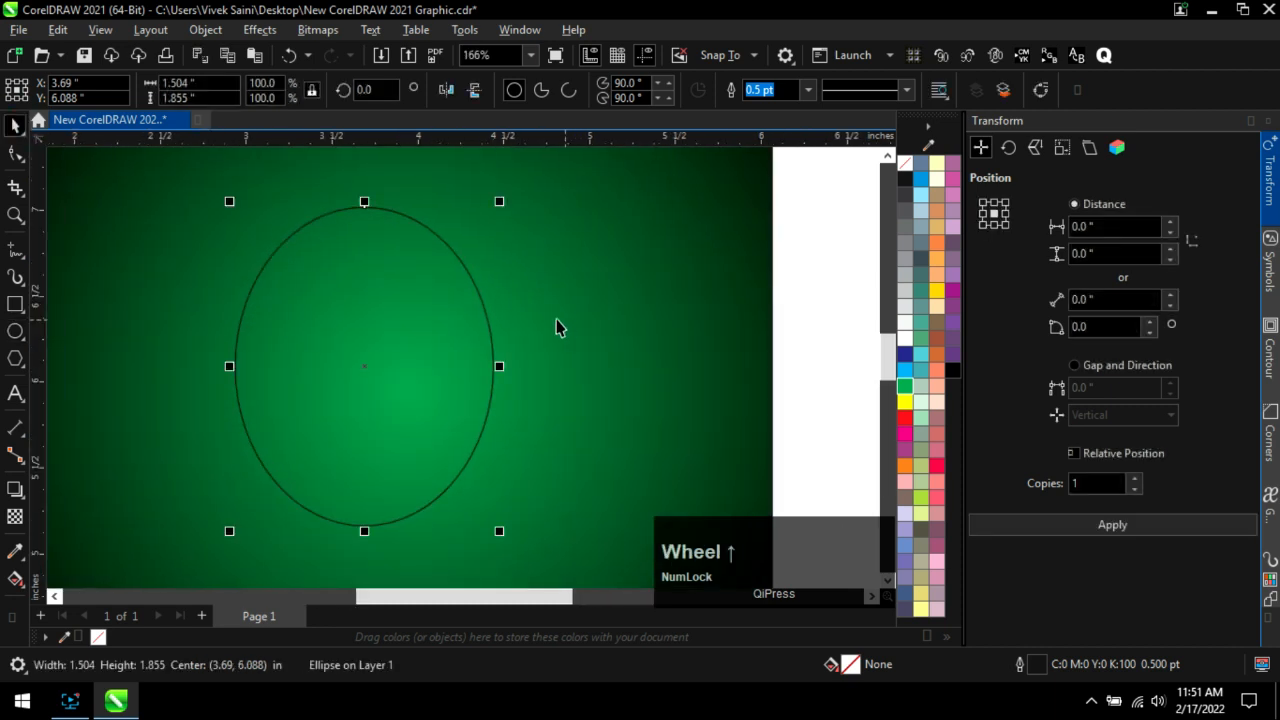
scroll(540, 360, down, 1)
scroll(569, 411, up, 3)
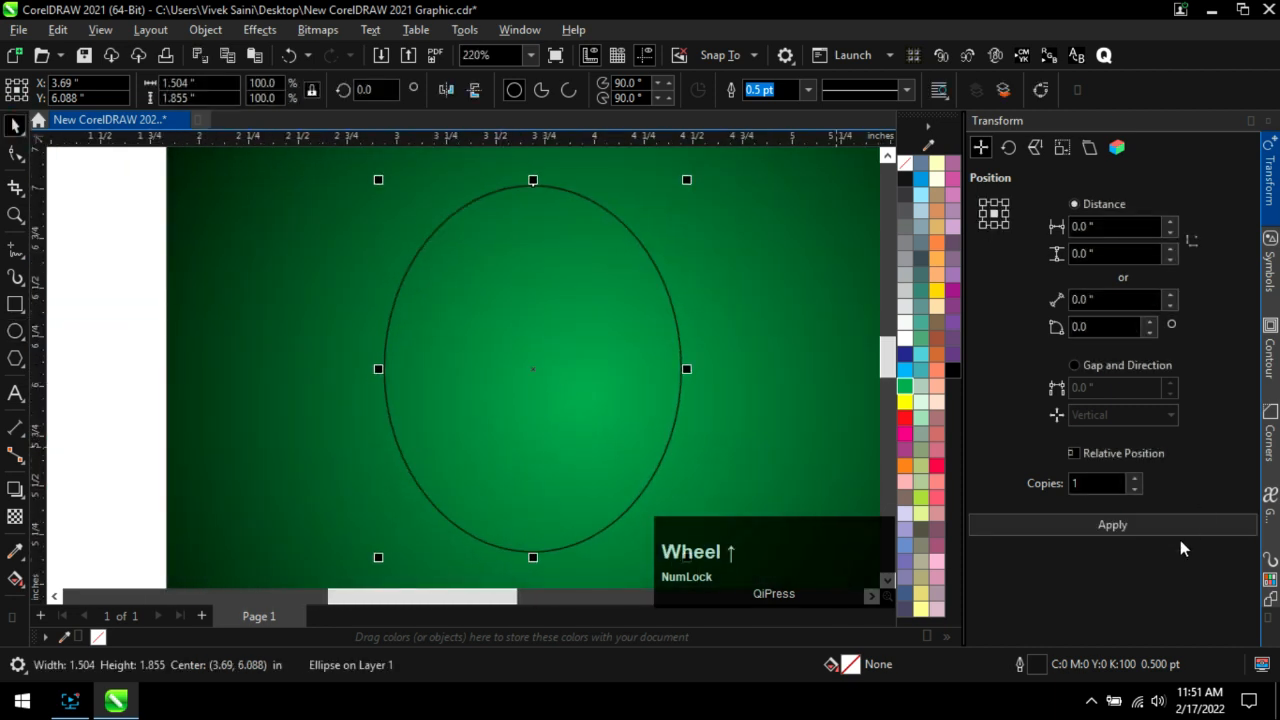
Create a petal outline by intersecting the ellipse with a duplicate offset about 0.44 in to the right, and delete both ellipses.
drag(562, 363, 649, 368)
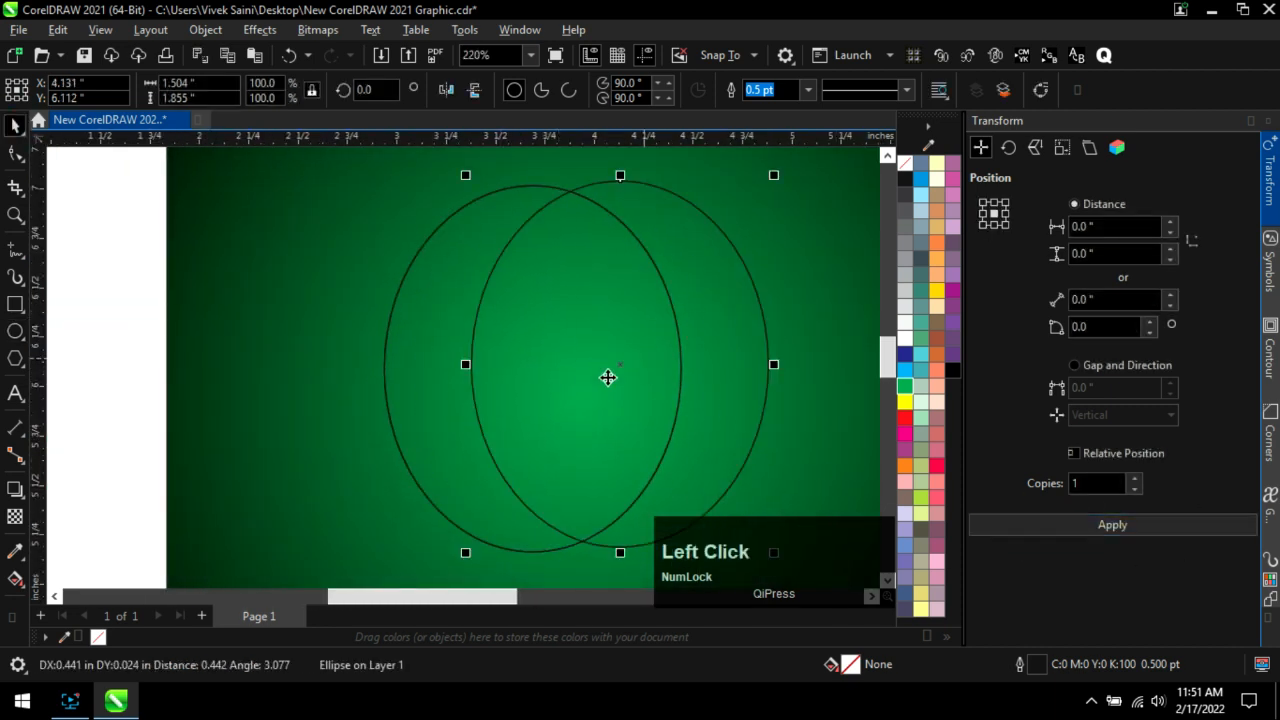
shift+click(390, 355)
click(686, 254)
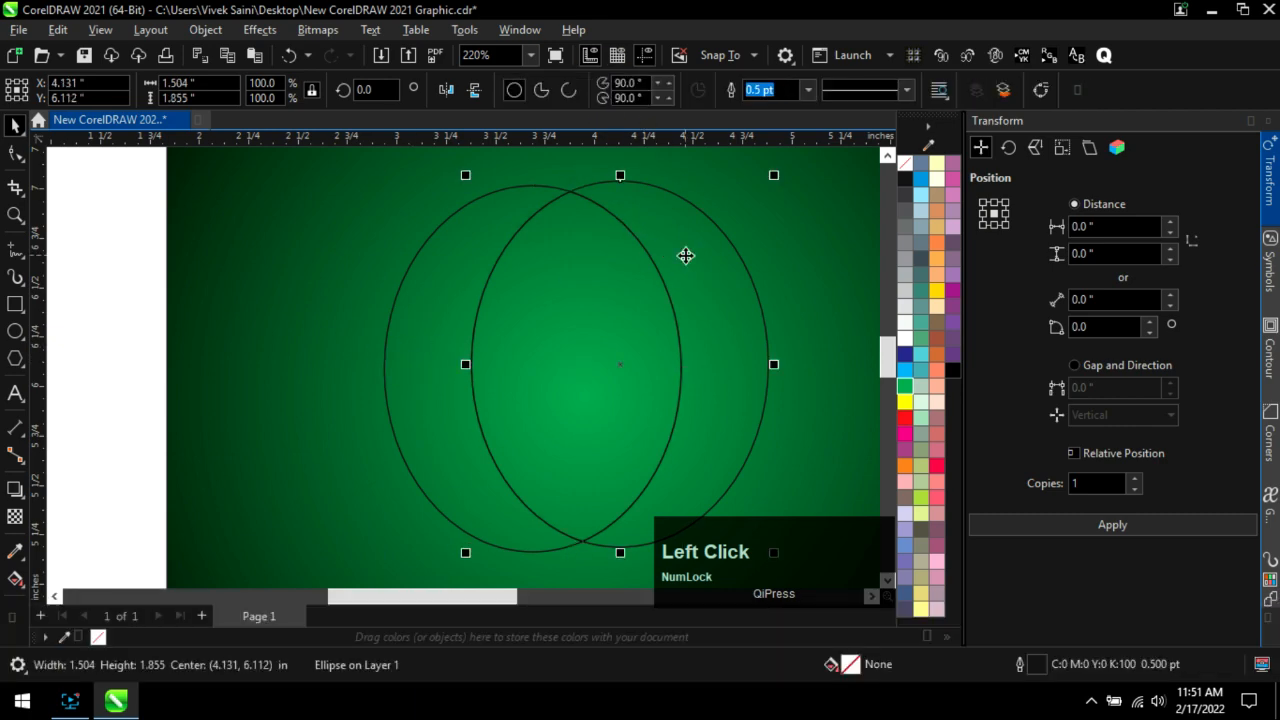
key(Delete)
click(471, 254)
key(Delete)
Delete the two side nodes of the petal outline, keeping only its top and bottom nodes.
click(549, 314)
click(15, 153)
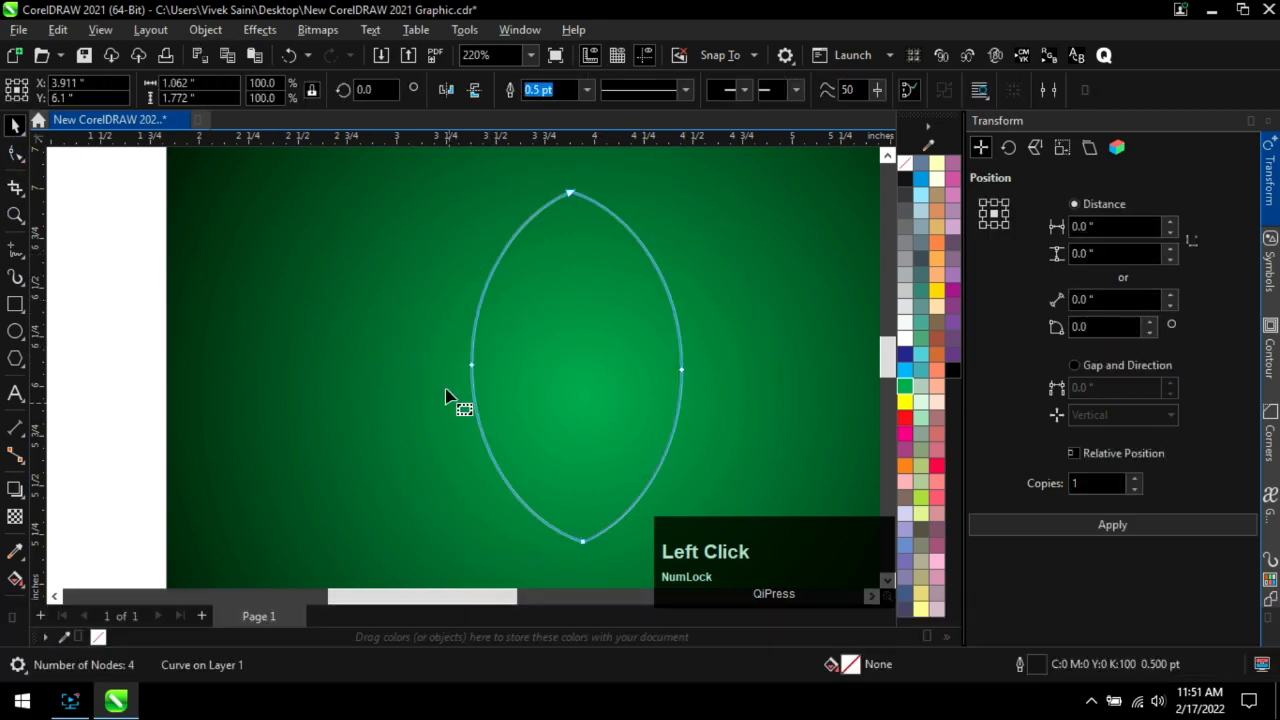
drag(394, 314, 757, 420)
key(Delete)
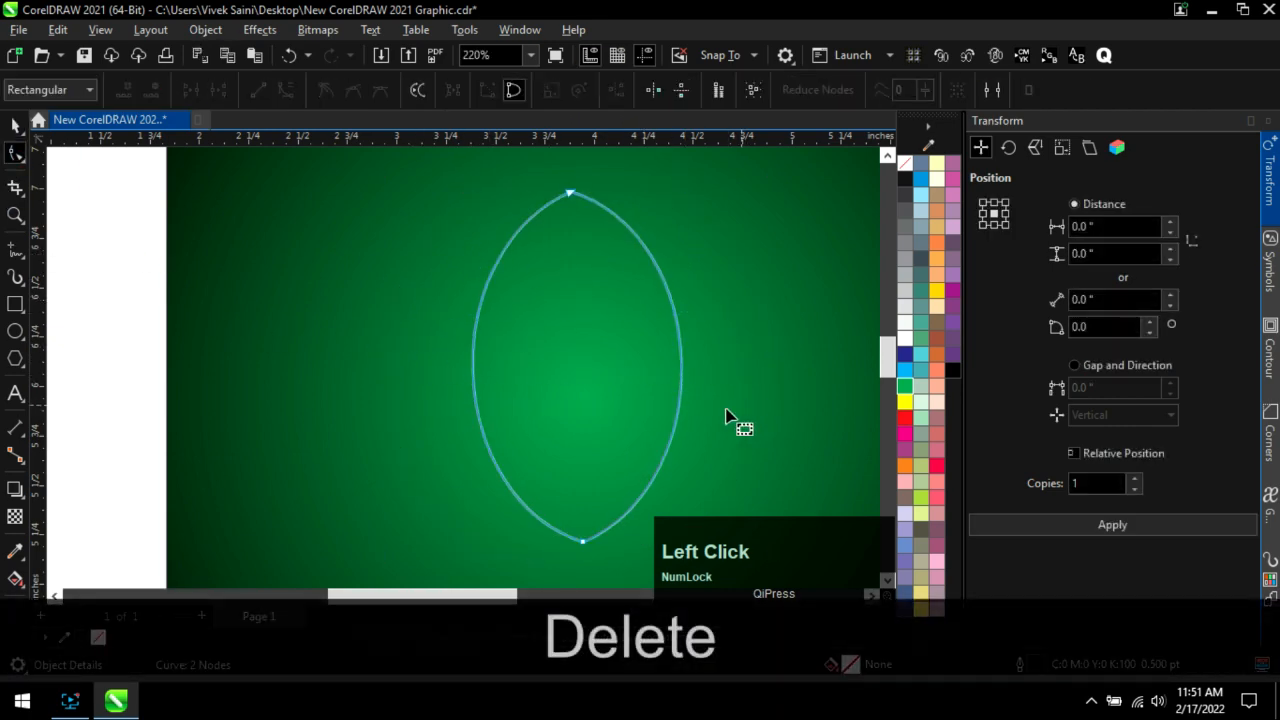
Round the petal's upper-right edge by pulling the top node's right curve handle up to nearly horizontal.
click(570, 194)
drag(720, 232, 744, 190)
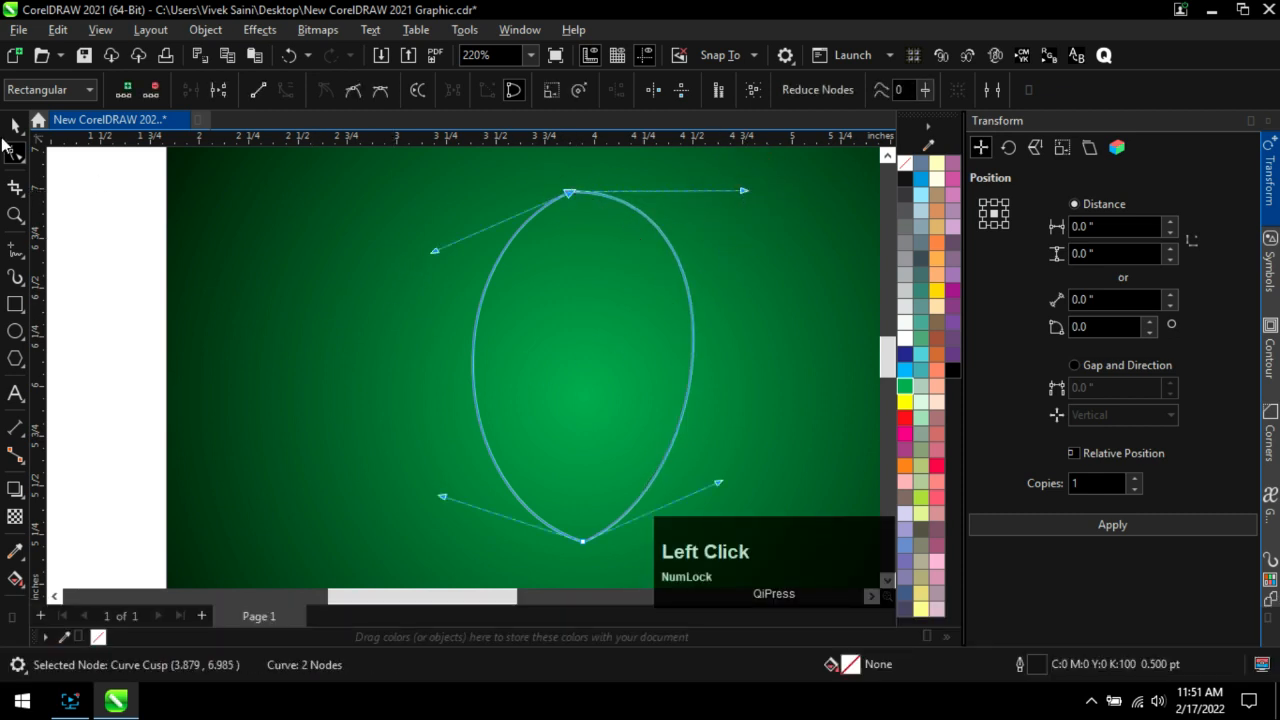
key(space)
Apply a linear fountain fill to the petal from white at its base to light blue near its top.
scroll(580, 271, up, 2)
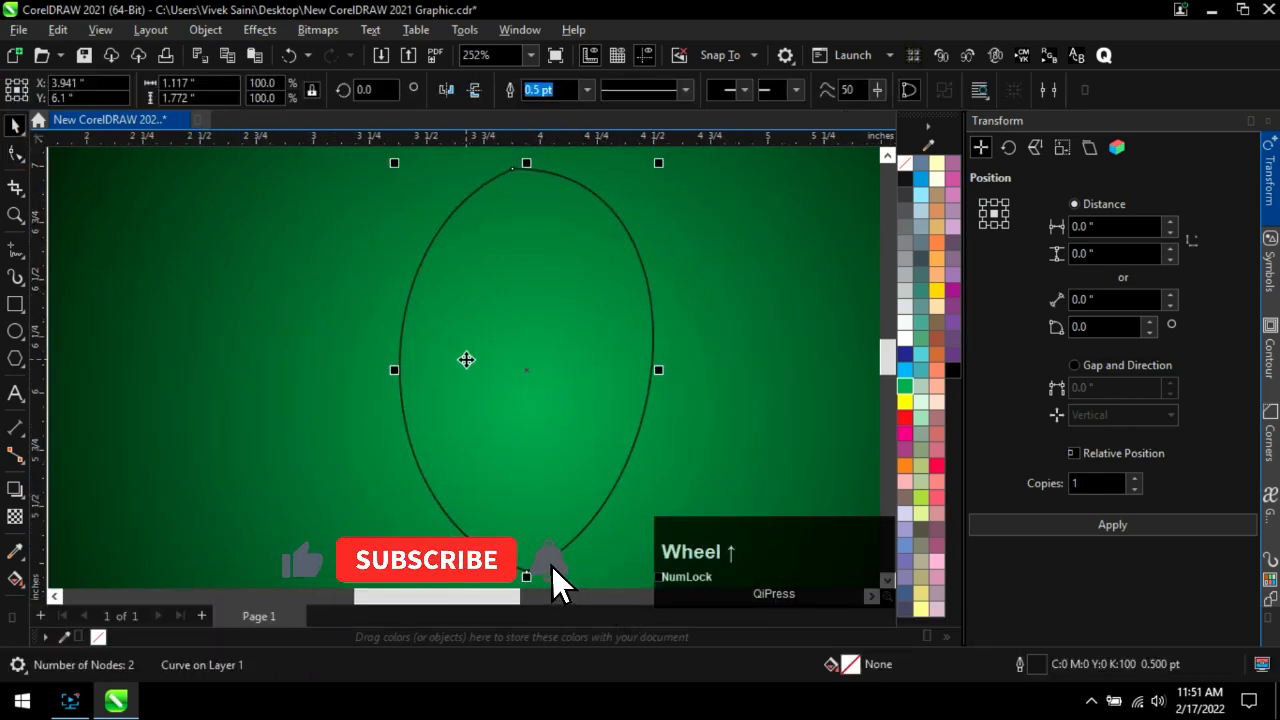
key(g)
drag(528, 562, 461, 217)
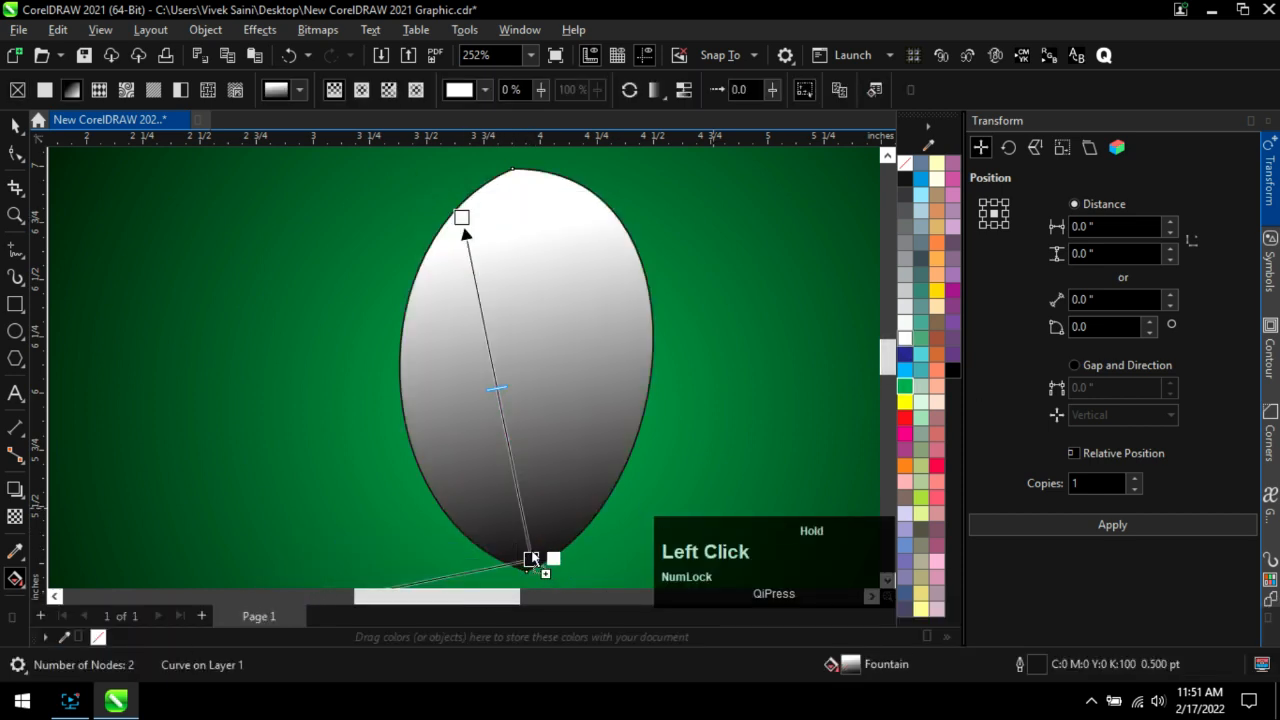
drag(530, 562, 530, 562)
drag(921, 197, 922, 205)
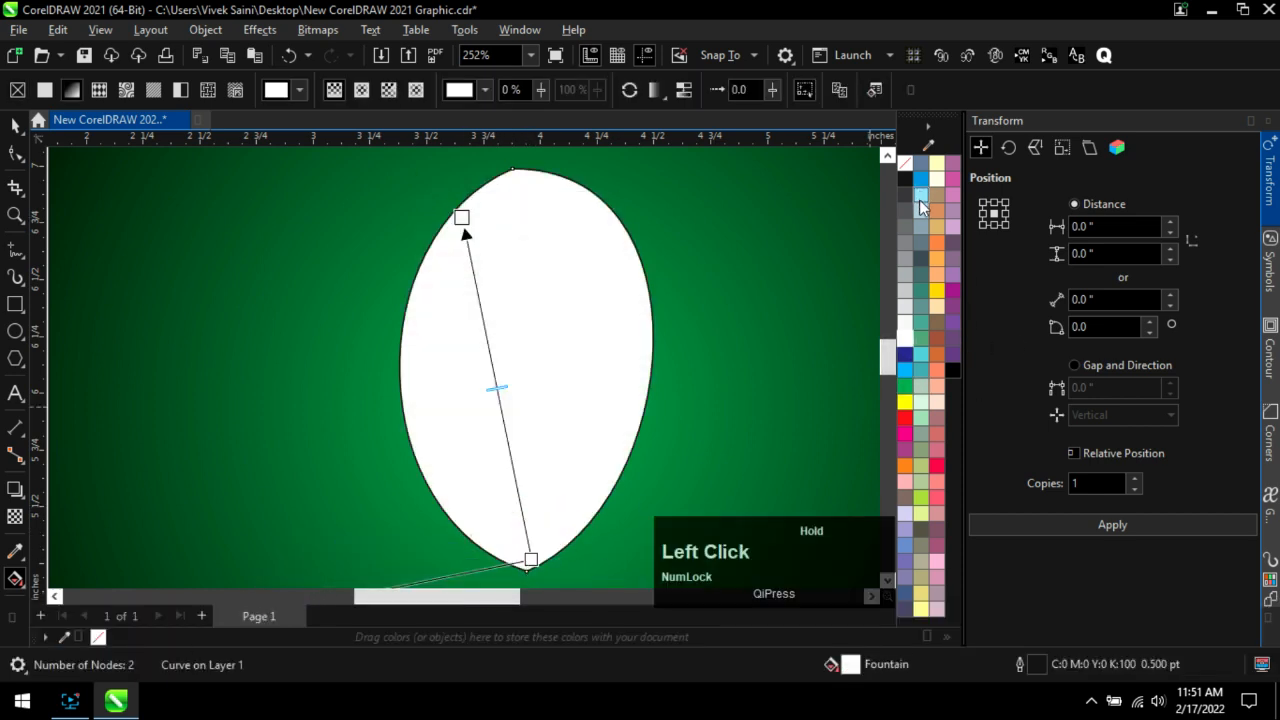
Lighten the petal gradient's top colour to C12 M0 Y0 K0.
drag(464, 215, 803, 197)
click(483, 202)
click(763, 221)
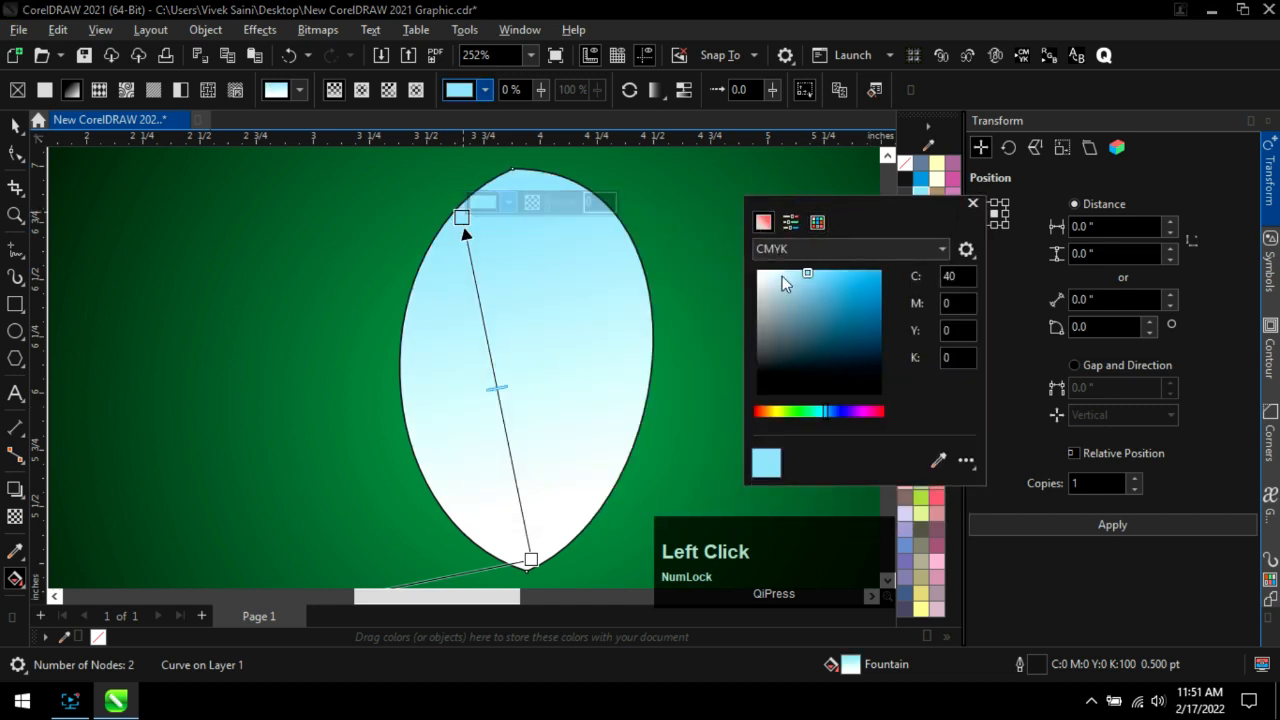
click(770, 272)
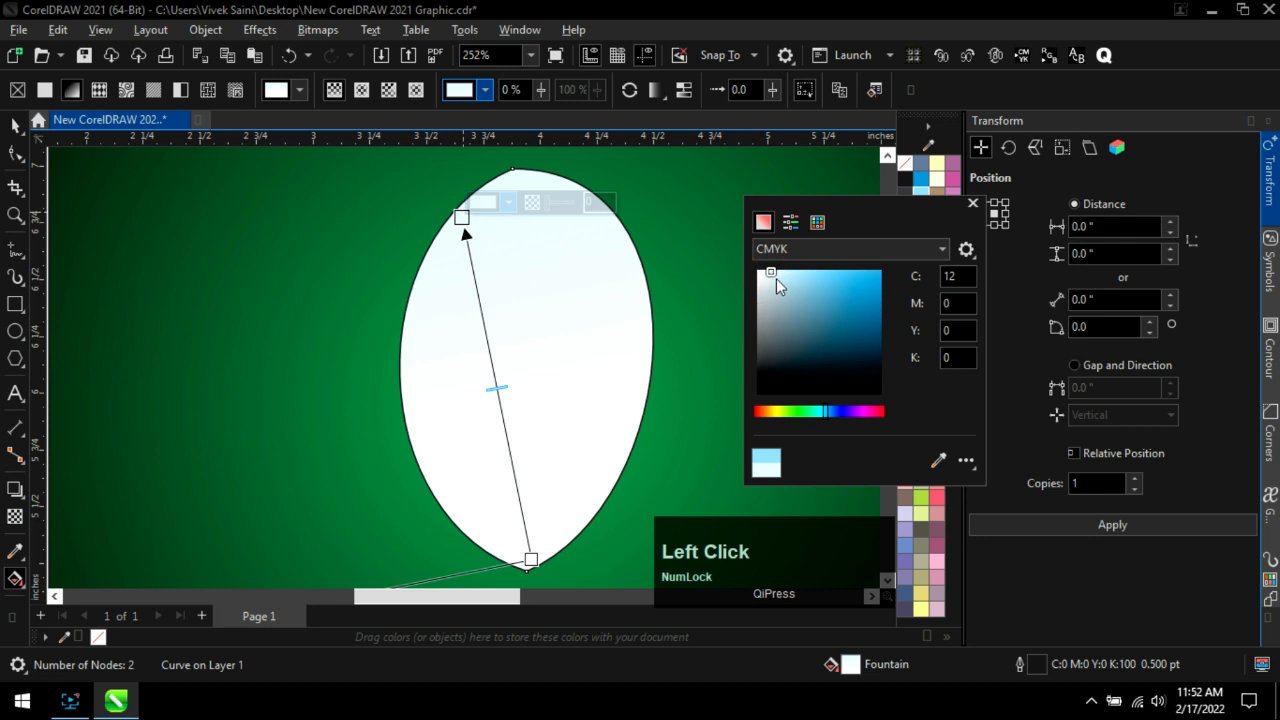
click(650, 271)
Duplicate the petal in place with one copy at zero distance.
scroll(557, 374, down, 1)
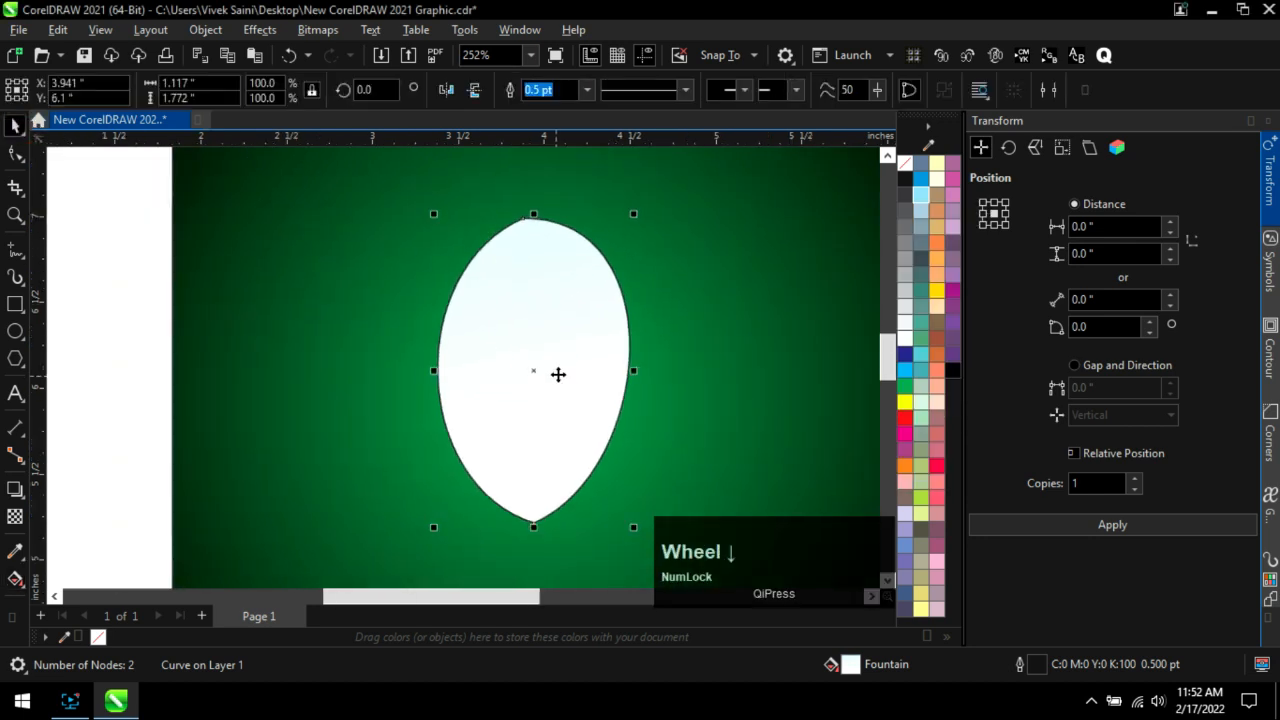
click(89, 274)
click(551, 340)
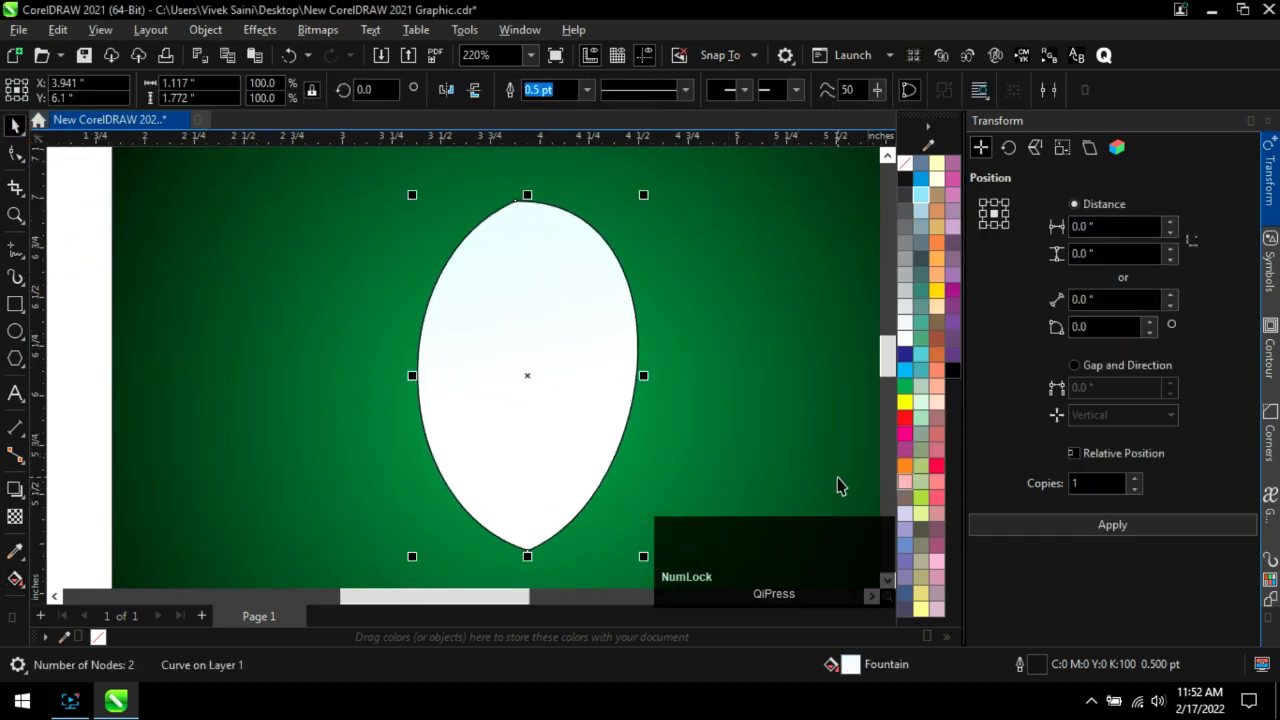
click(1003, 527)
Narrow the duplicate petal by bending its left and right edges inward, keeping the top and bottom nodes in place.
double_click(514, 237)
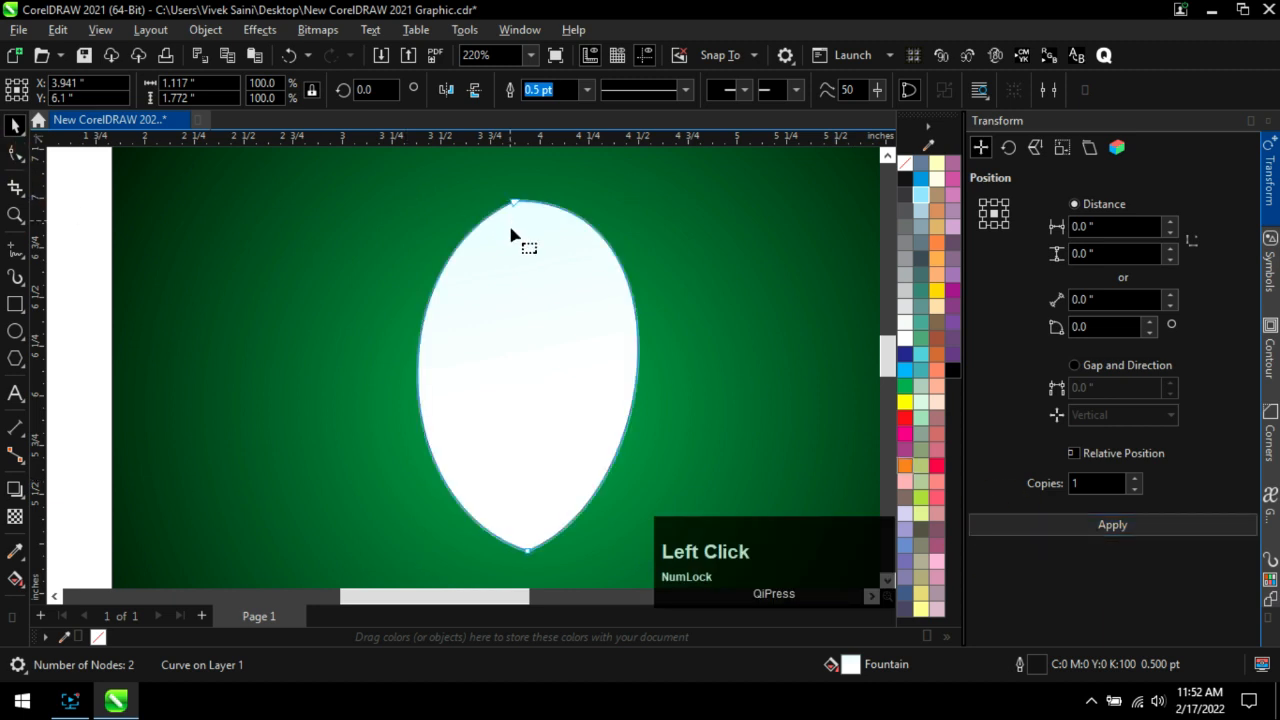
drag(513, 203, 512, 318)
key(ctrl+z)
drag(419, 401, 435, 402)
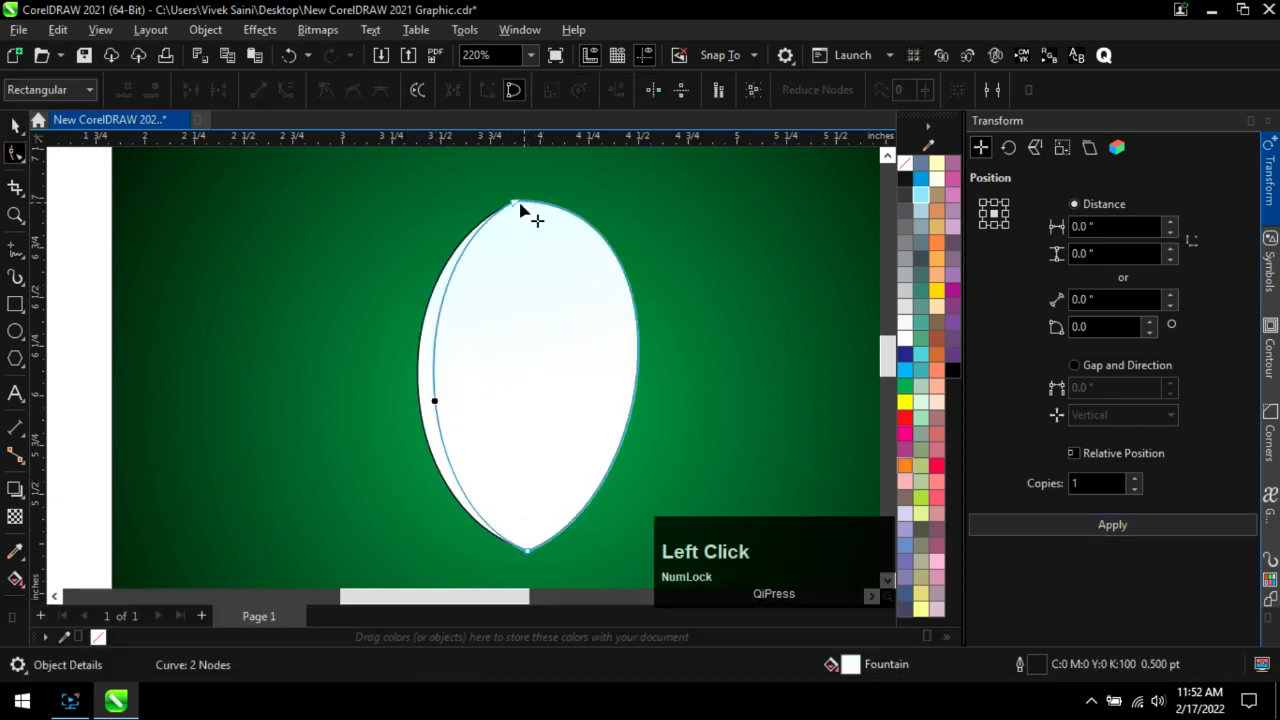
click(636, 408)
drag(630, 410, 620, 406)
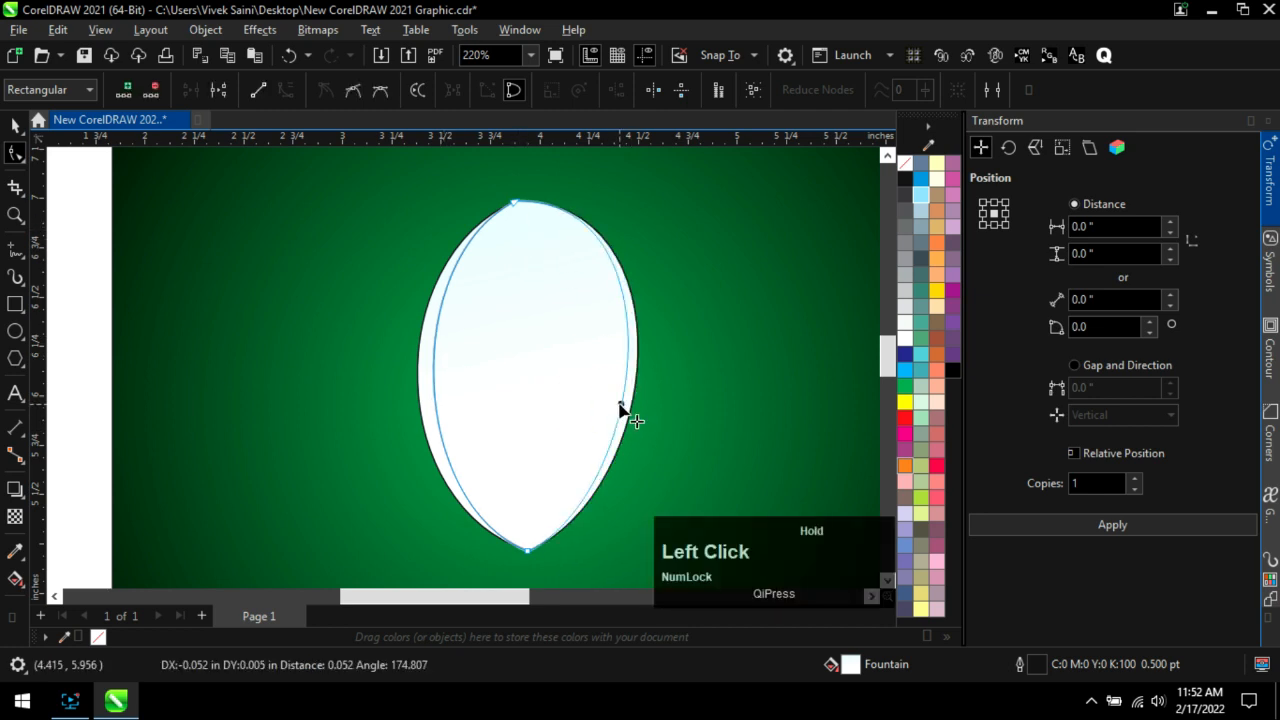
Draw a closed freehand shape around the petal's top with the Smart Drawing tool, with jagged peaks crossing the upper petal.
click(16, 277)
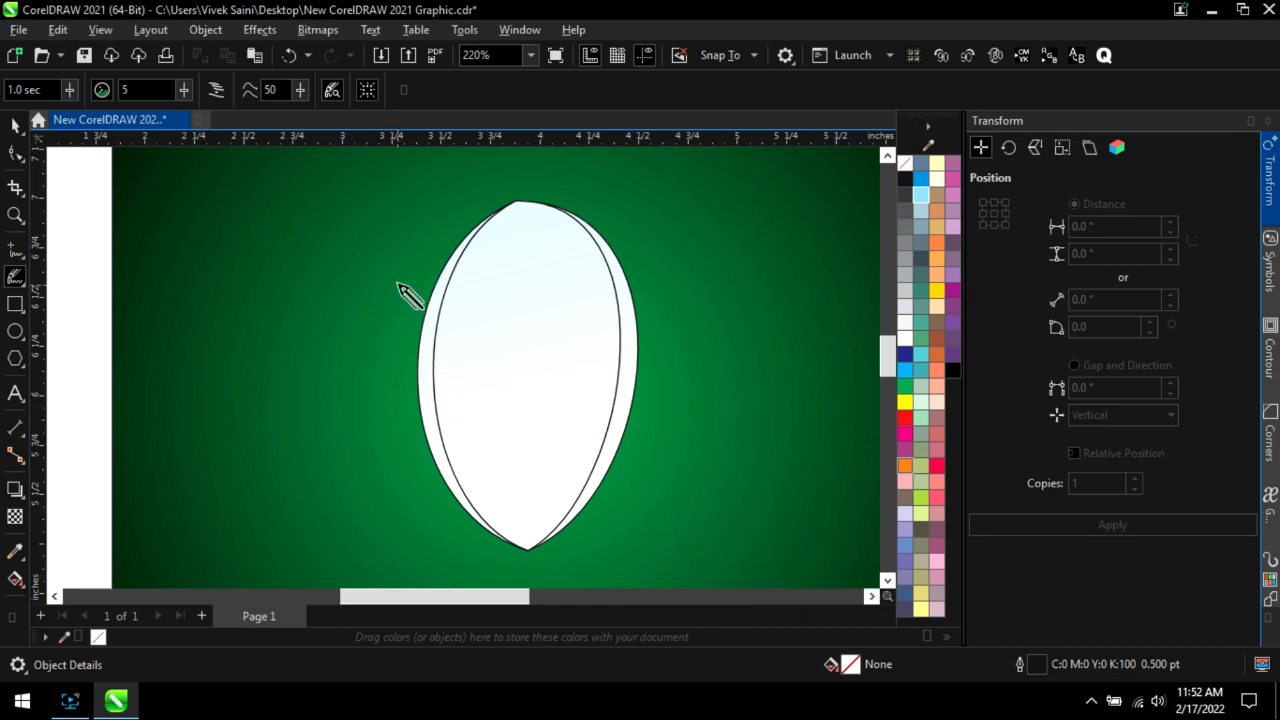
drag(397, 280, 426, 248)
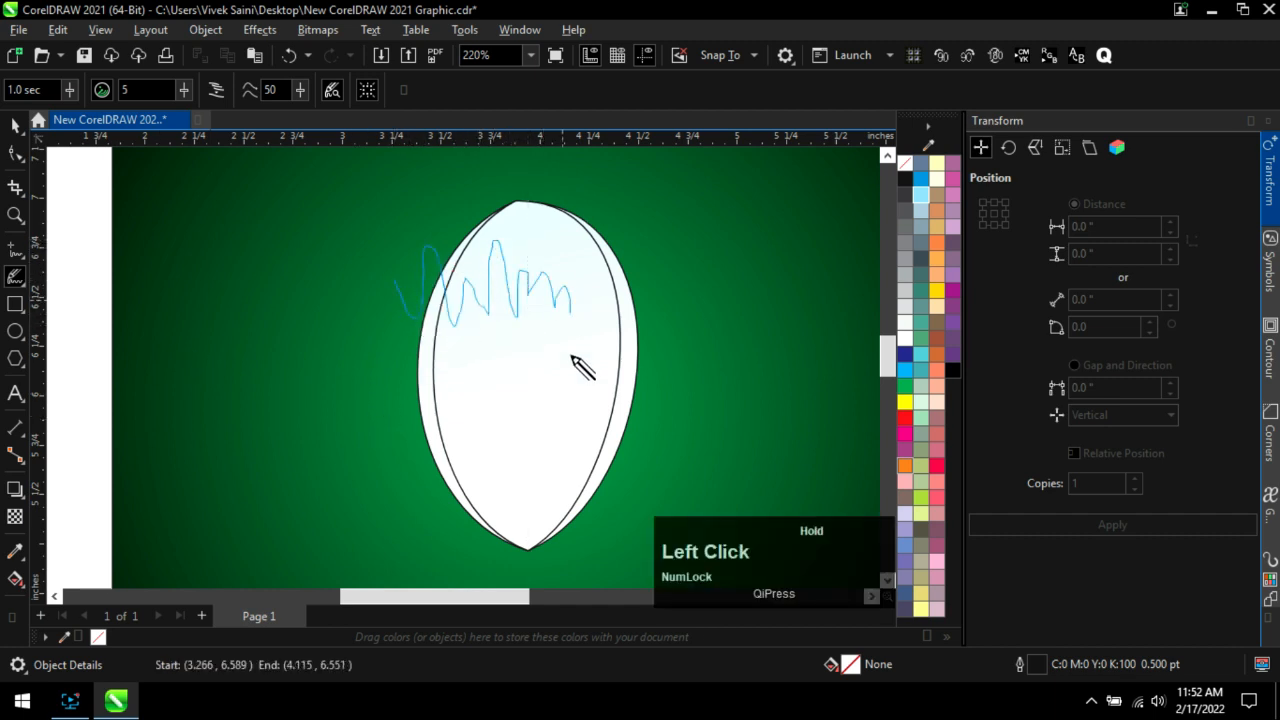
mouse_move(620, 370)
mouse_down()
mouse_move(488, 143)
mouse_move(400, 340)
mouse_up()
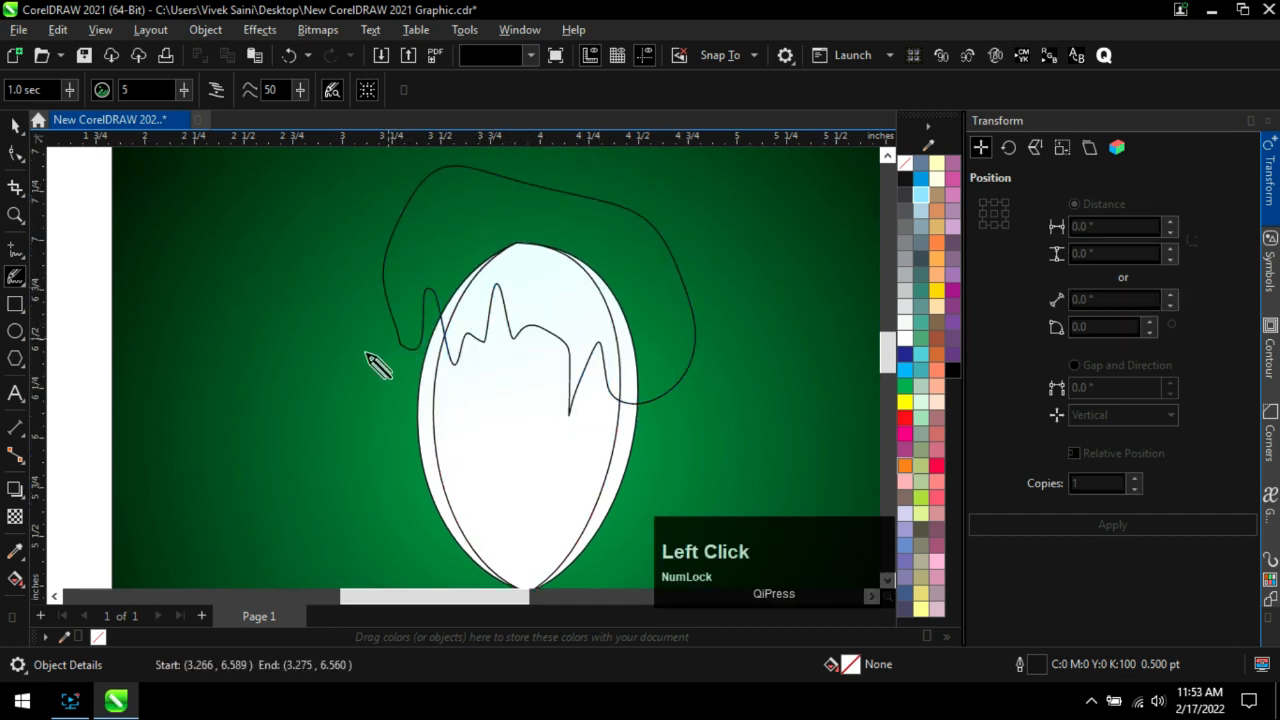
Trim the top of the inner petal with the jagged freehand shape and delete the freehand shape.
click(16, 125)
scroll(586, 478, up, 1)
shift+click(573, 456)
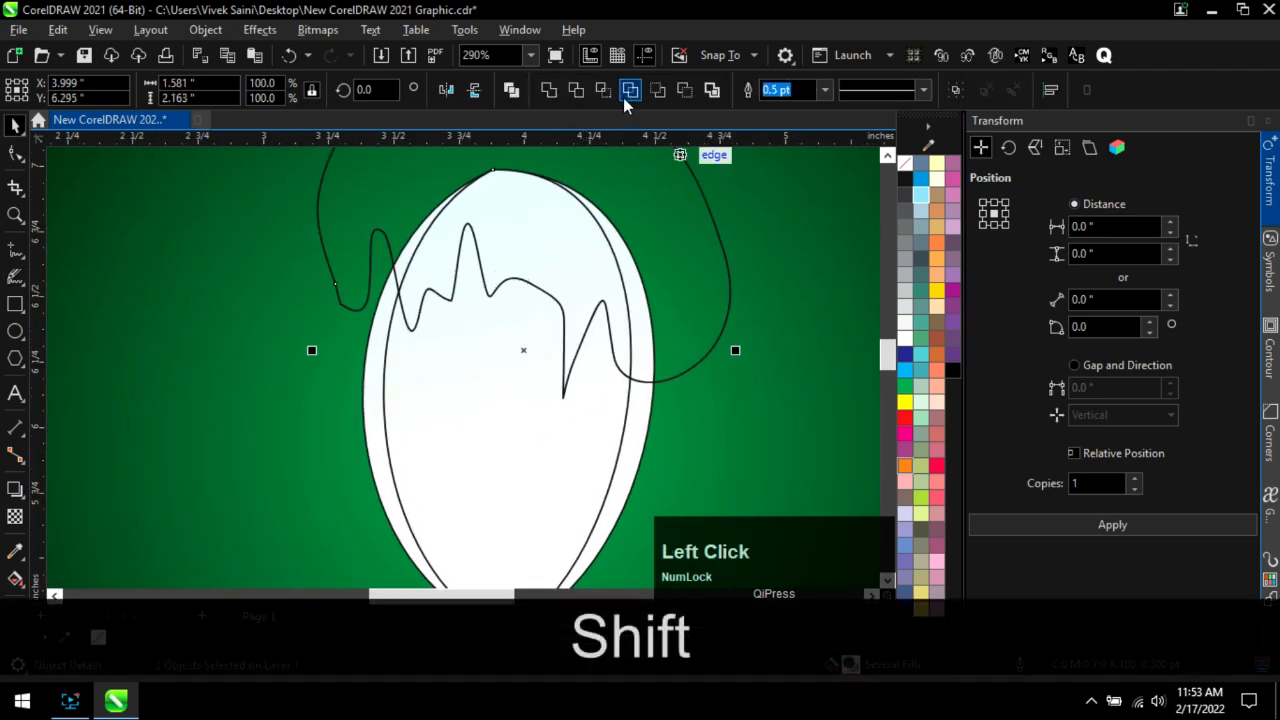
click(578, 90)
click(700, 262)
scroll(700, 262, down, 2)
key(Delete)
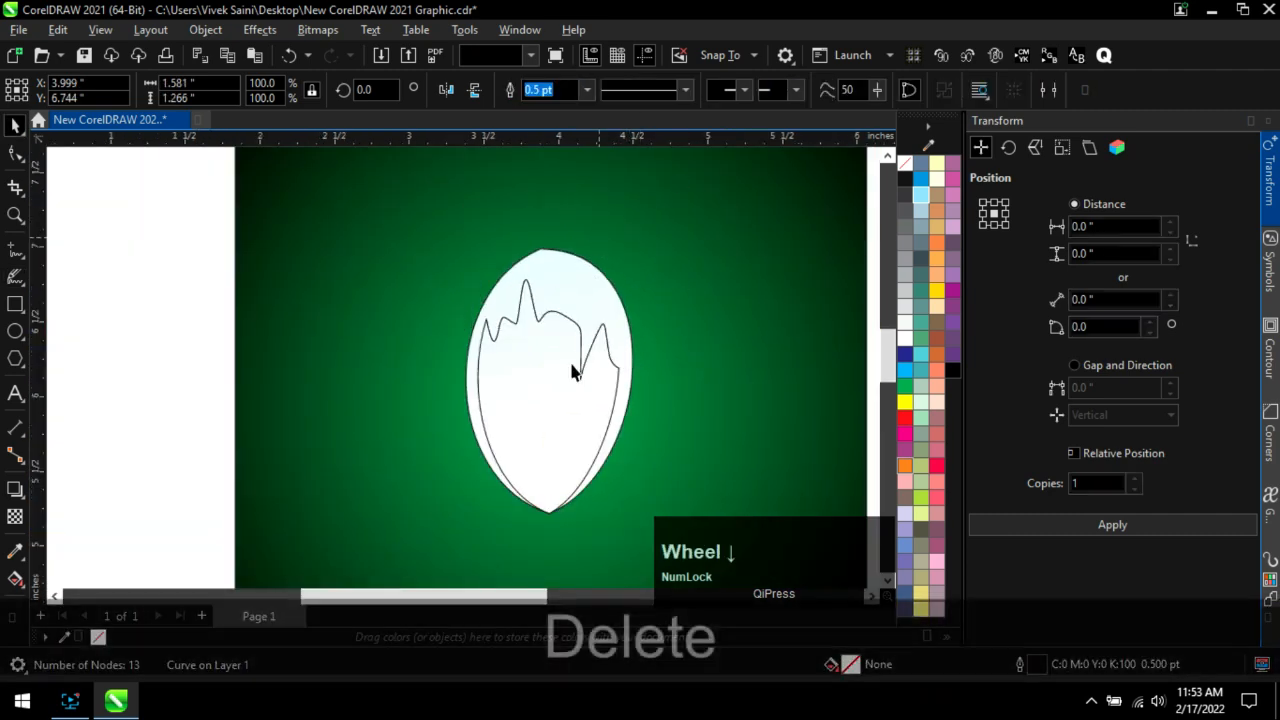
Fill the trimmed inner petal with yellow C0 M0 Y100 K0 and remove its outline.
scroll(569, 359, up, 2)
click(538, 424)
scroll(517, 383, down, 1)
scroll(543, 411, up, 1)
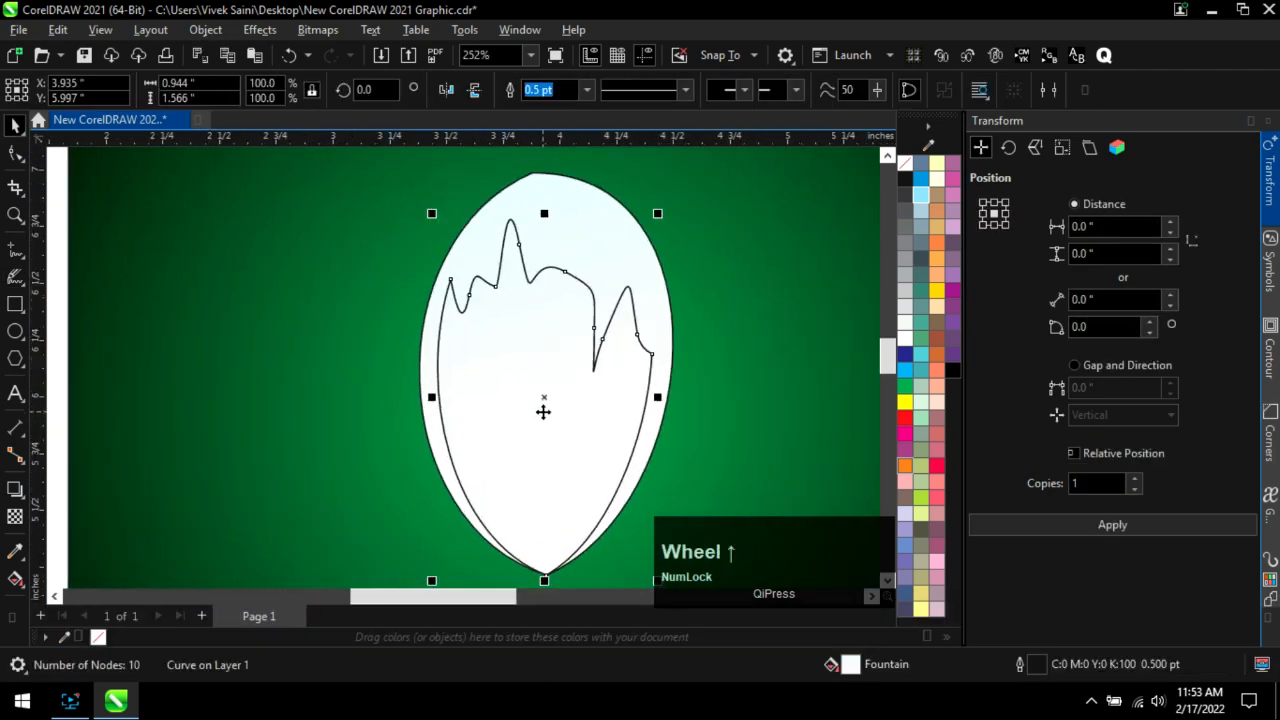
click(936, 291)
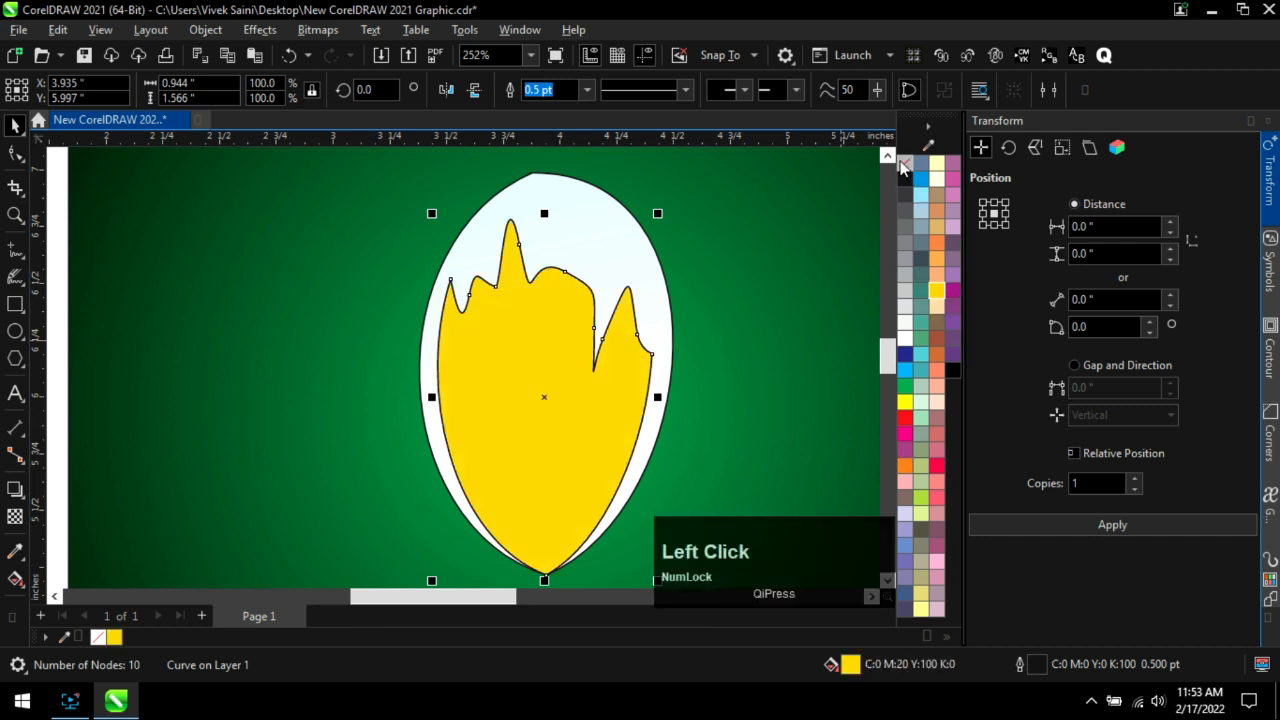
right_click(903, 166)
click(539, 418)
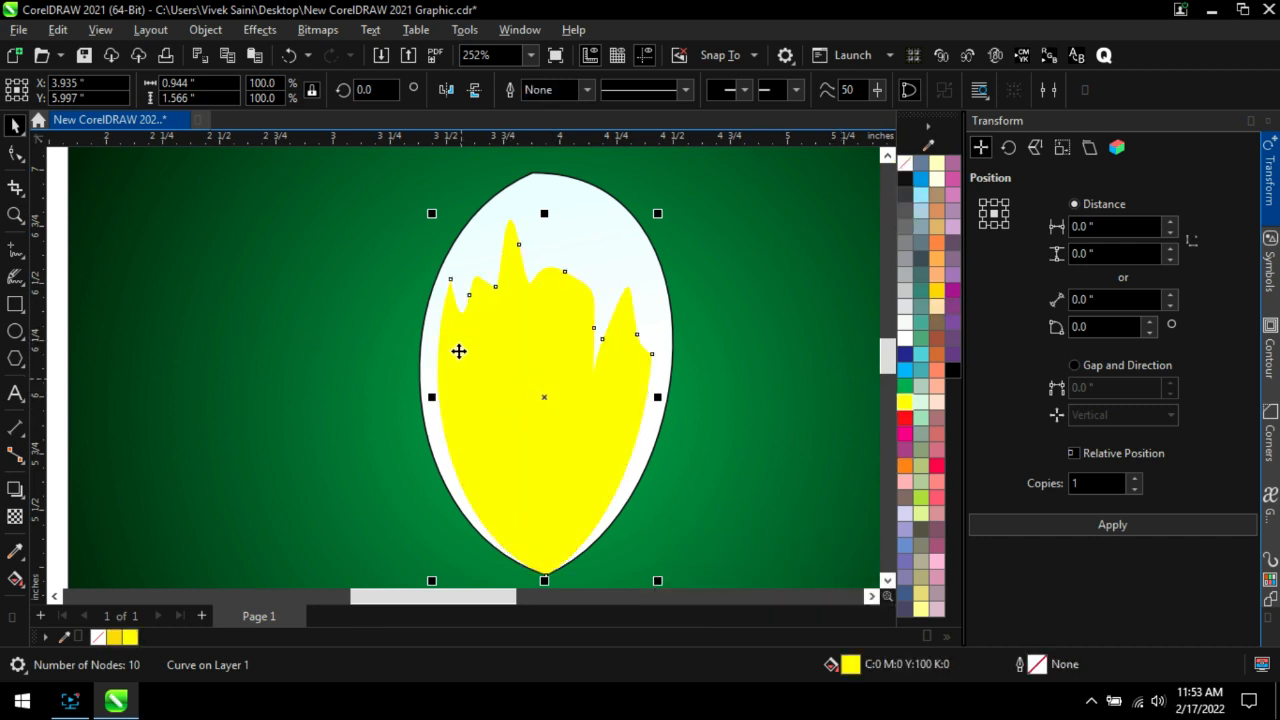
Apply a Gaussian Blur with a radius of 10.7 pixels to the yellow shape.
click(263, 30)
mouse_move(300, 142)
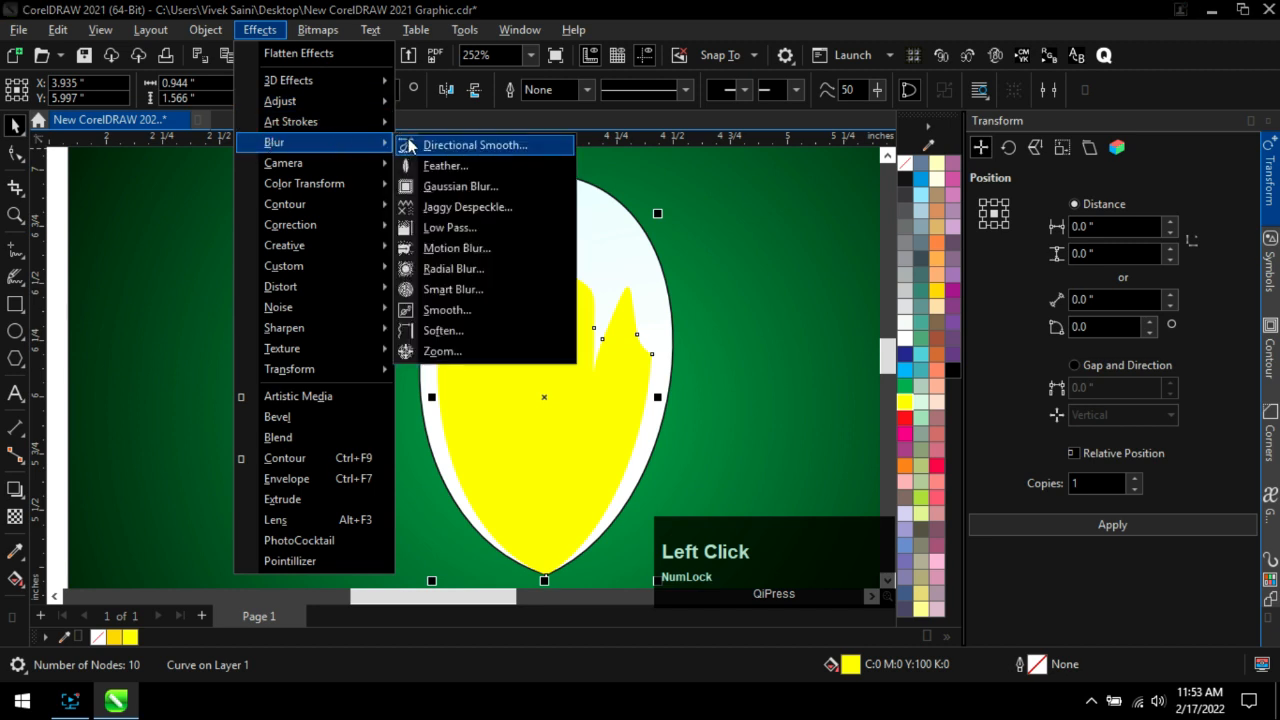
click(462, 187)
drag(642, 284, 934, 225)
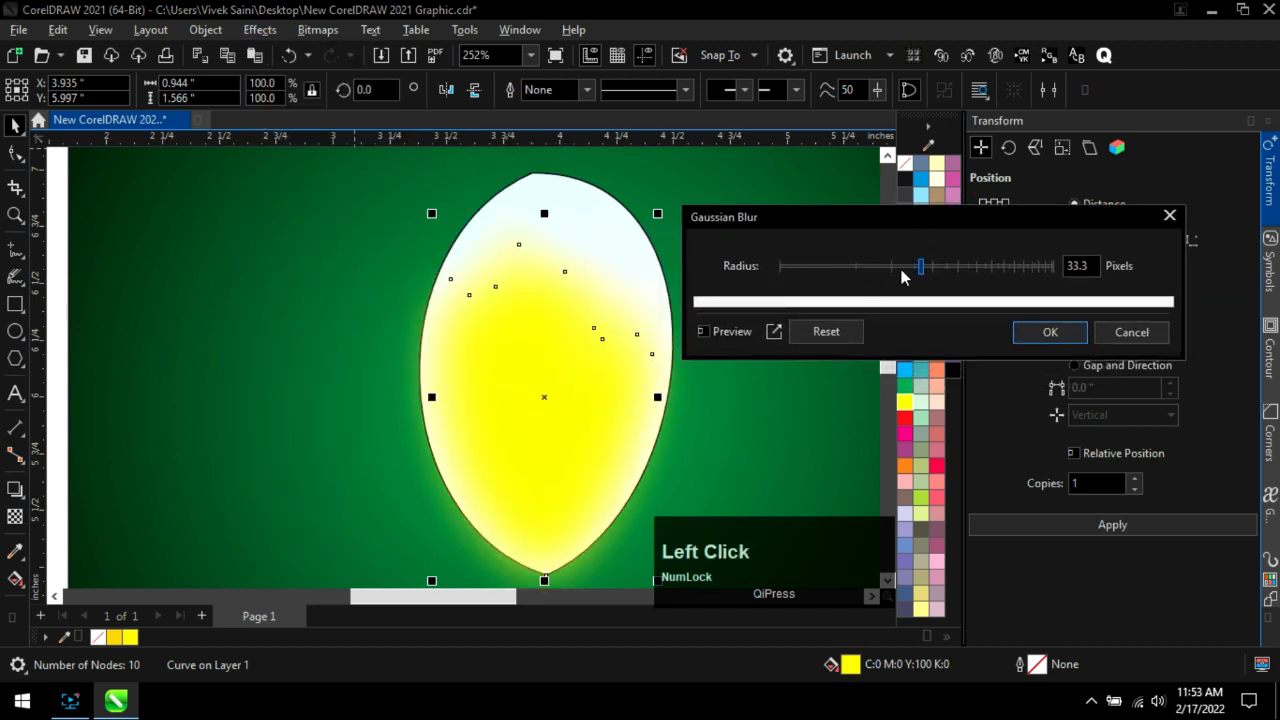
click(900, 266)
drag(900, 266, 857, 271)
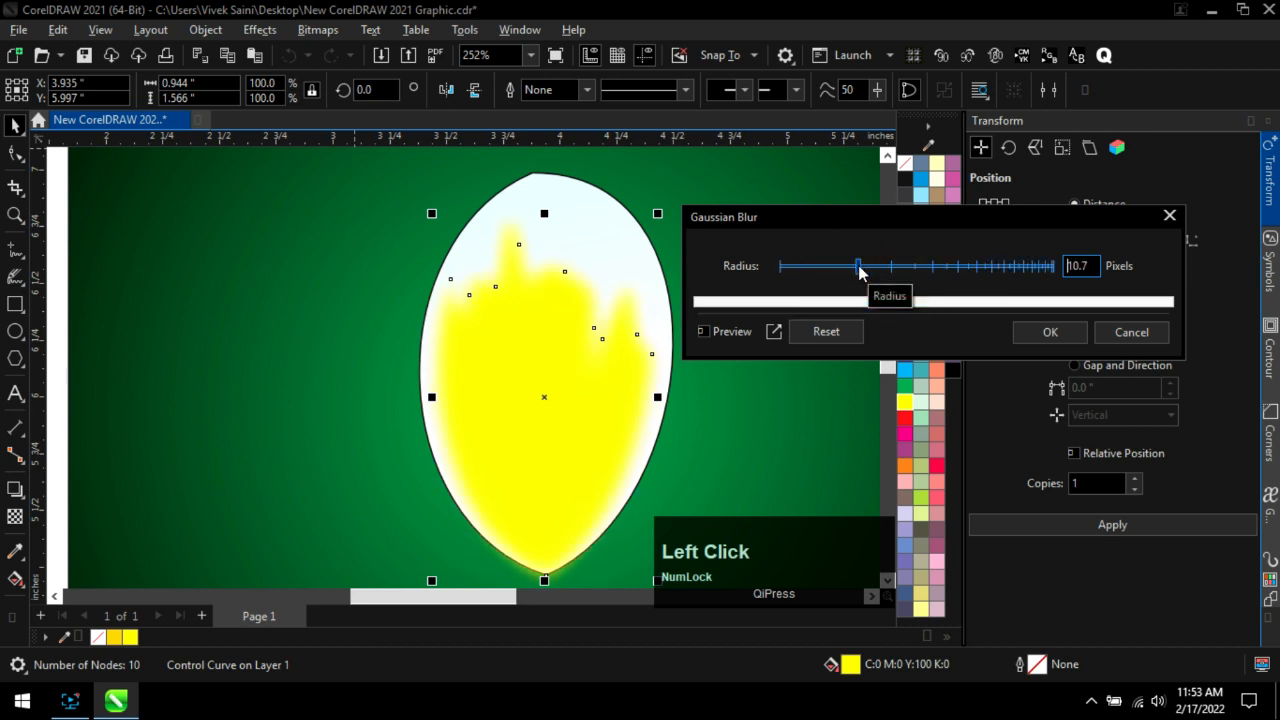
click(1050, 332)
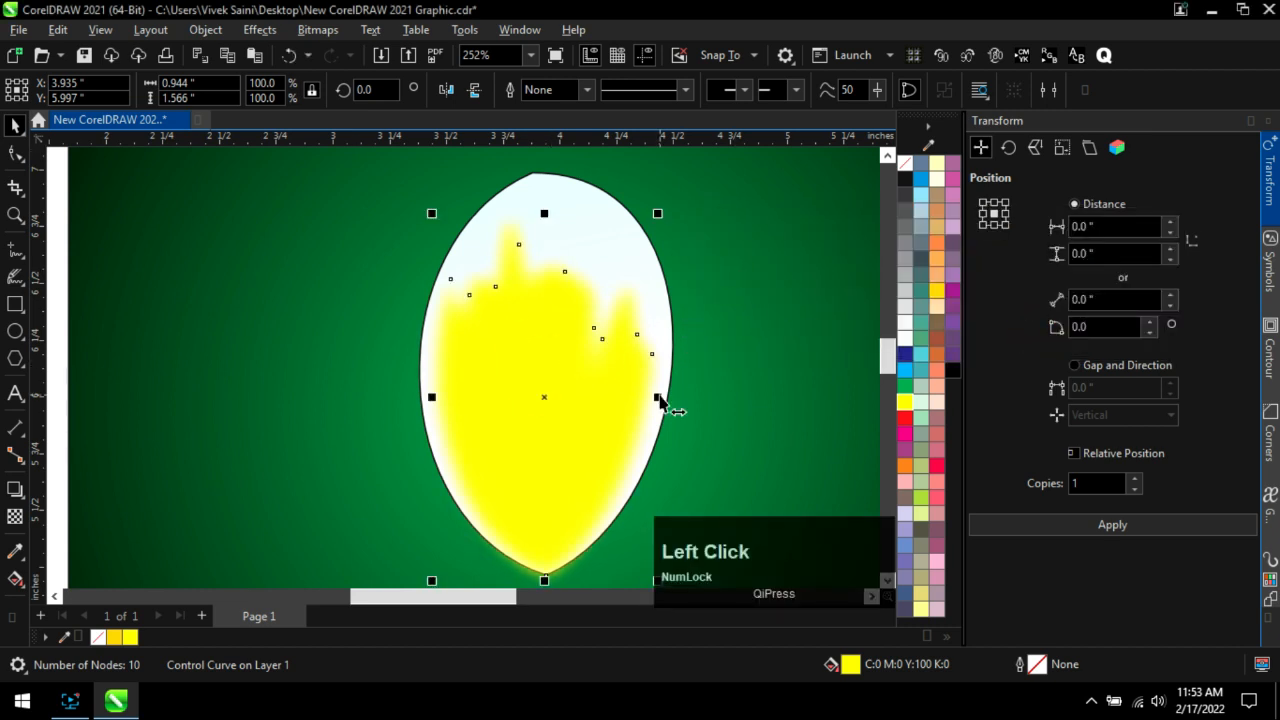
Widen the blurred yellow shape to about 0.96 in and rotate it about 2.9° counterclockwise around the petal's bottom tip.
drag(660, 400, 661, 394)
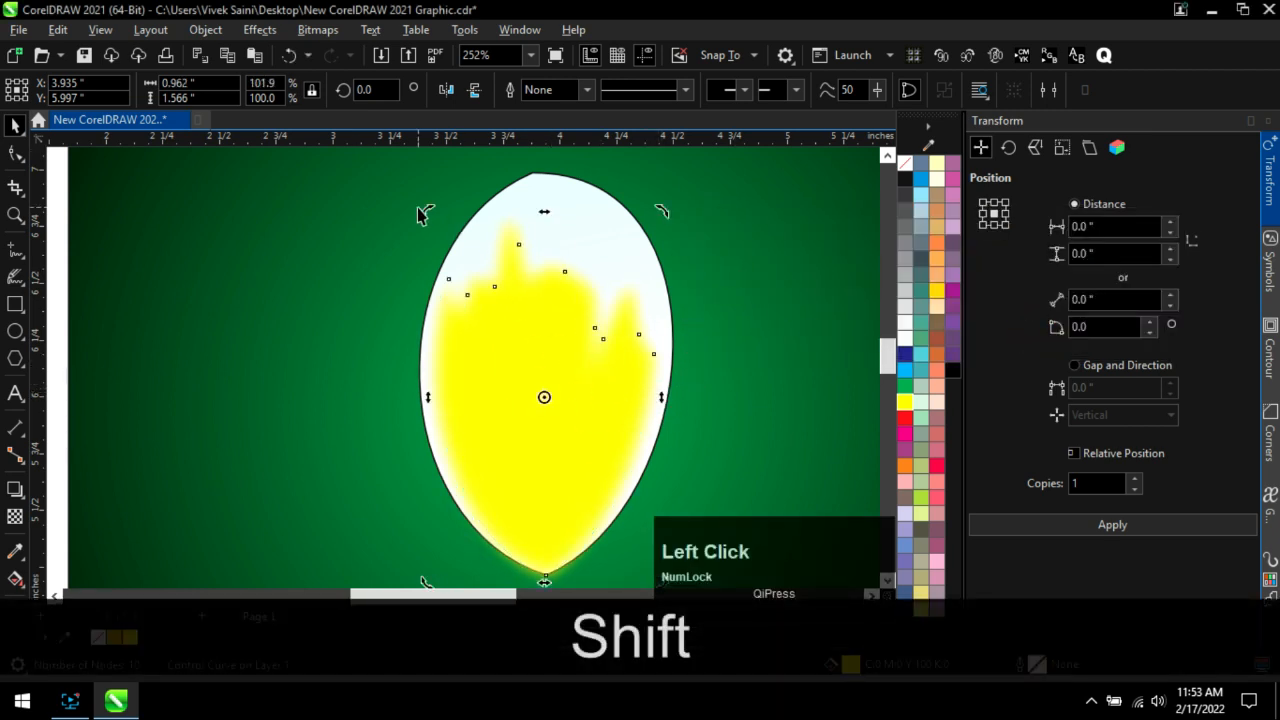
drag(544, 397, 546, 486)
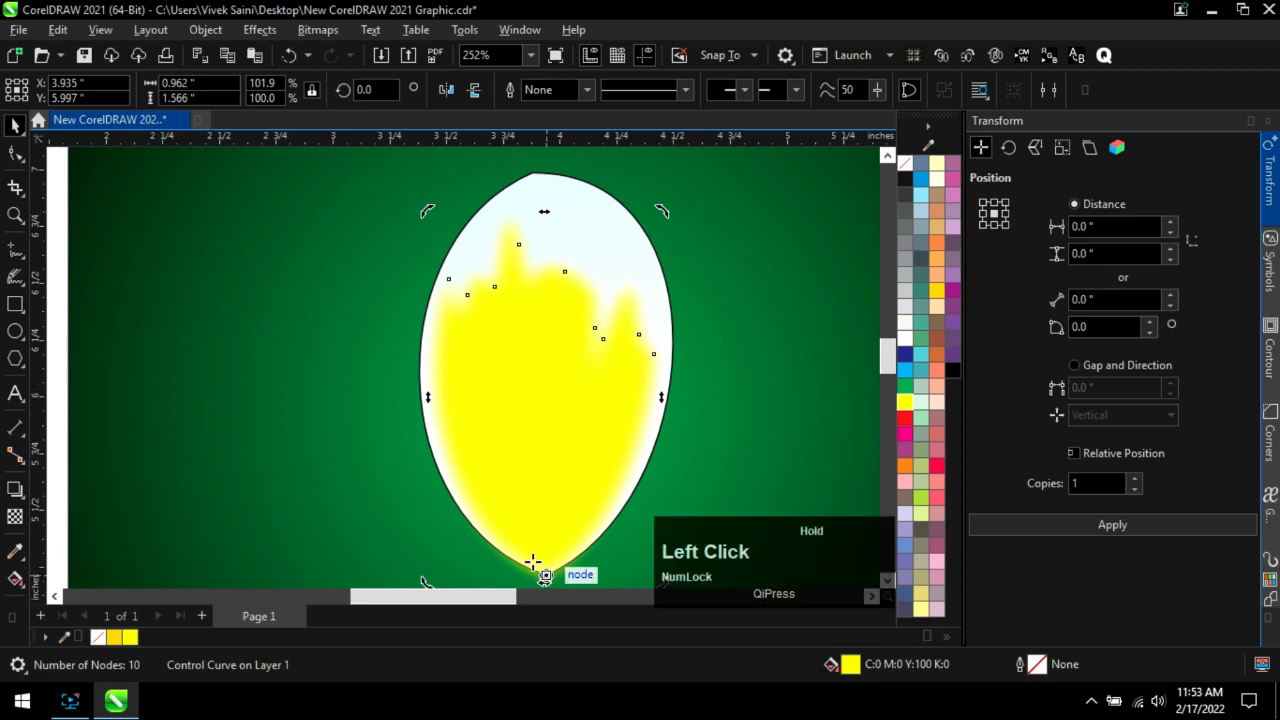
drag(533, 562, 533, 562)
drag(429, 220, 408, 243)
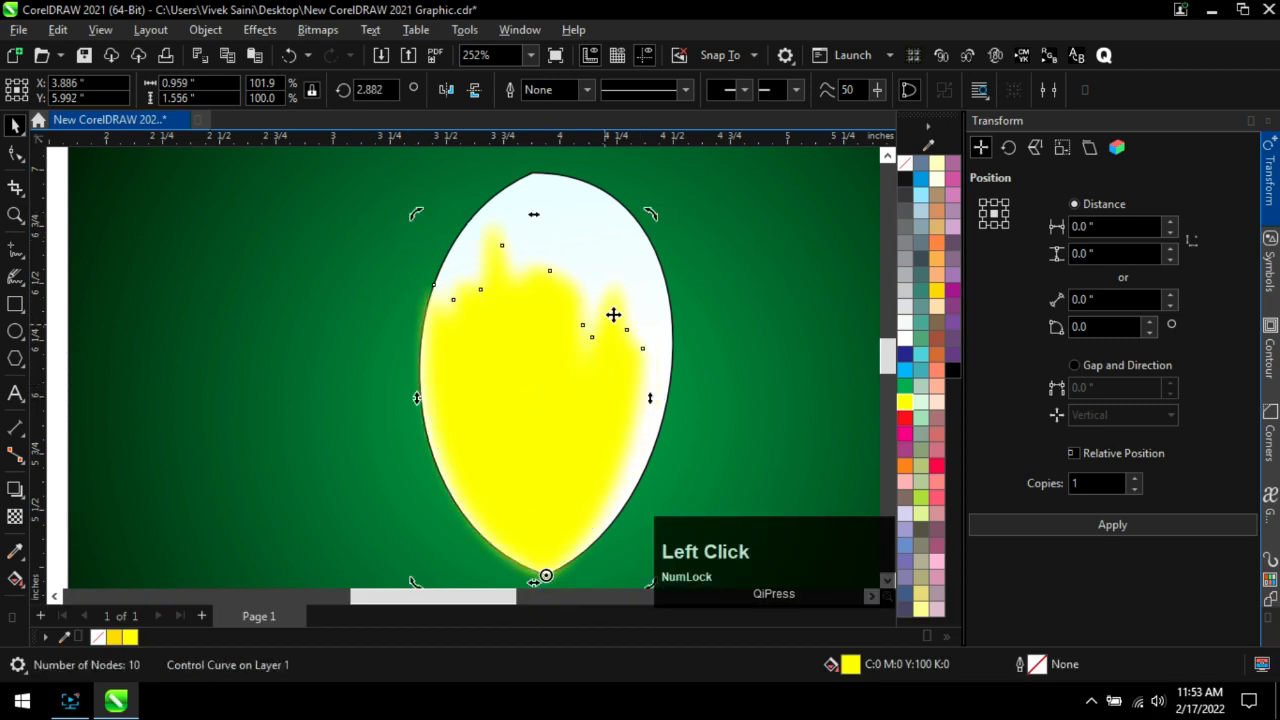
Duplicate the white outer petal in place and send it back one level in the stacking order.
scroll(549, 217, up, 1)
scroll(260, 283, down, 2)
scroll(535, 311, up, 1)
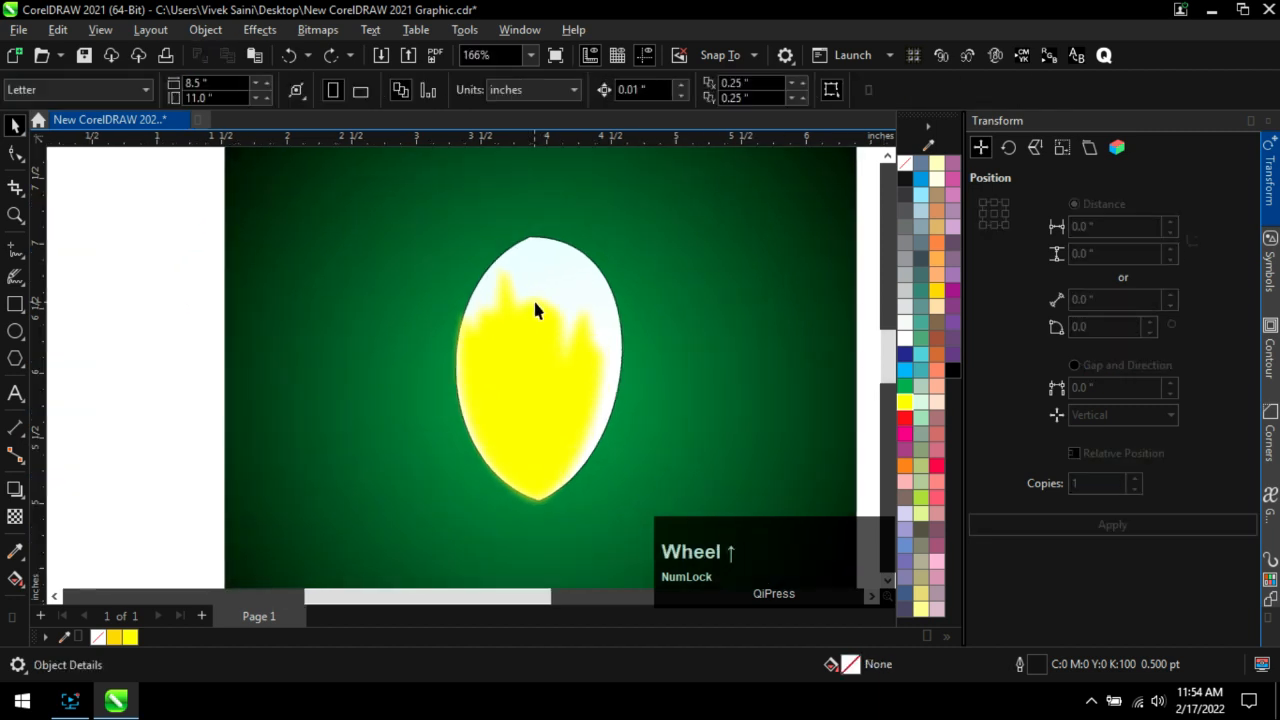
click(563, 250)
click(1077, 527)
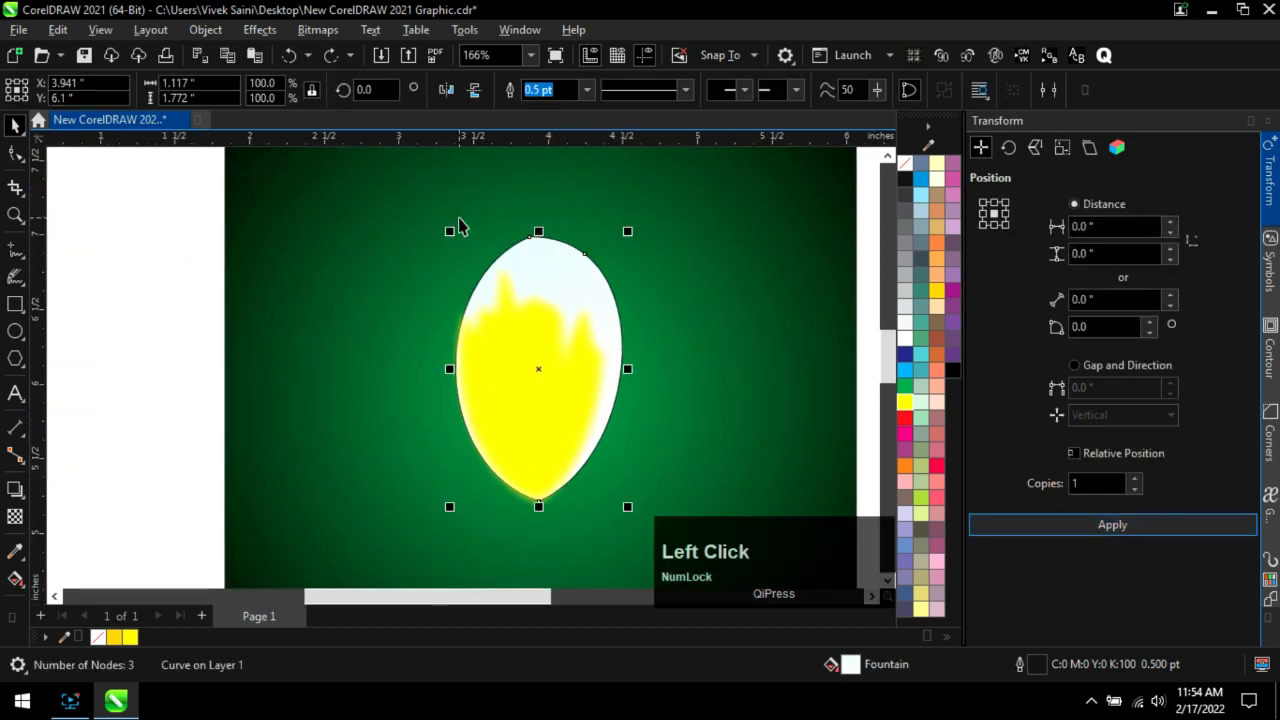
click(260, 30)
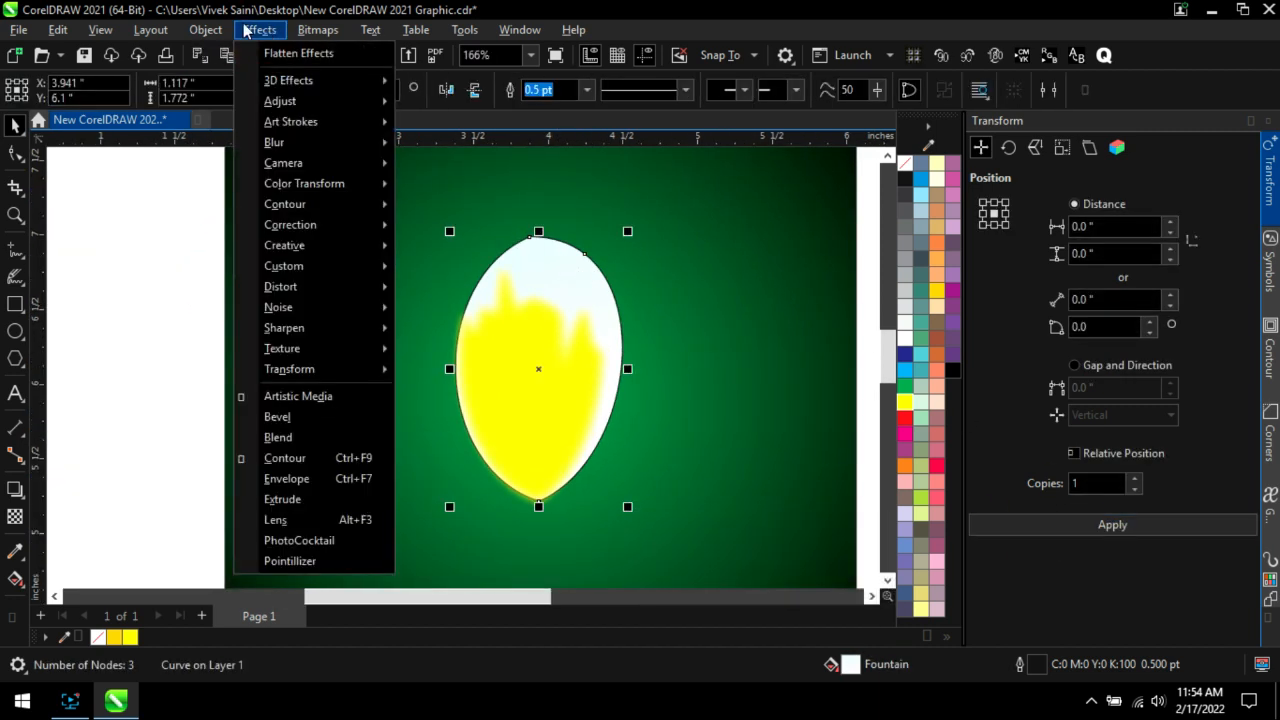
click(210, 30)
mouse_move(280, 287)
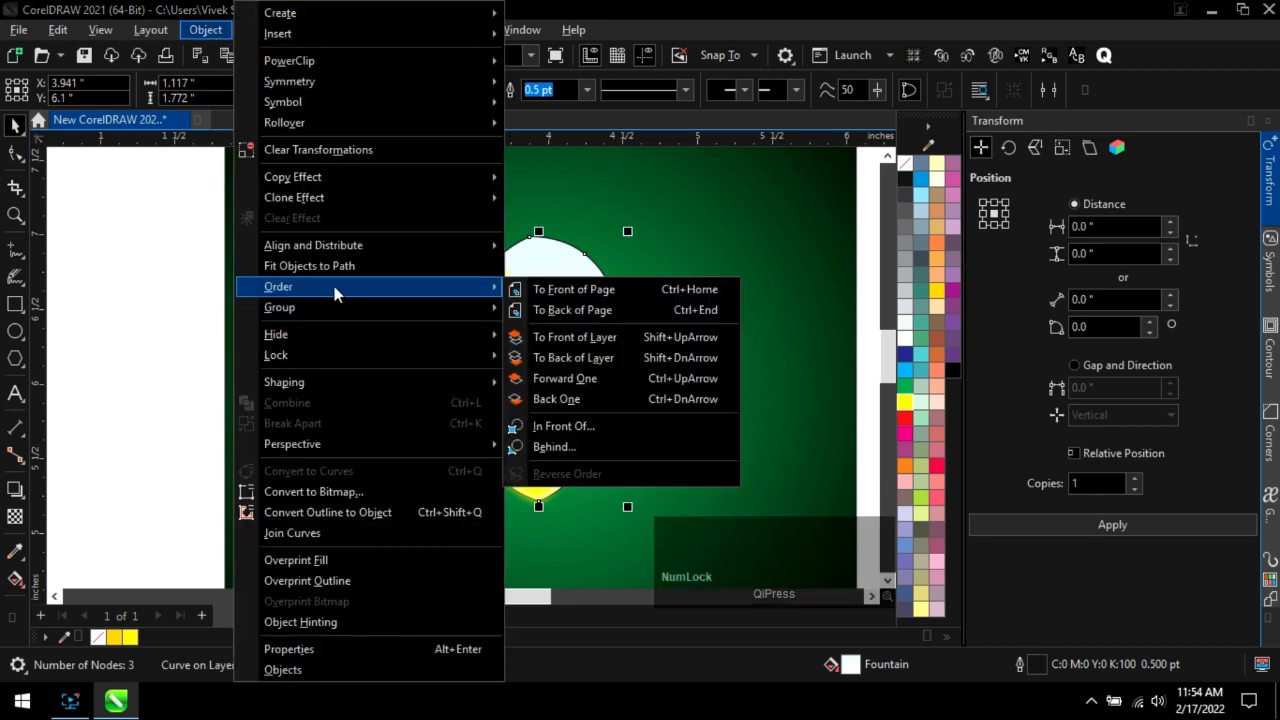
click(575, 400)
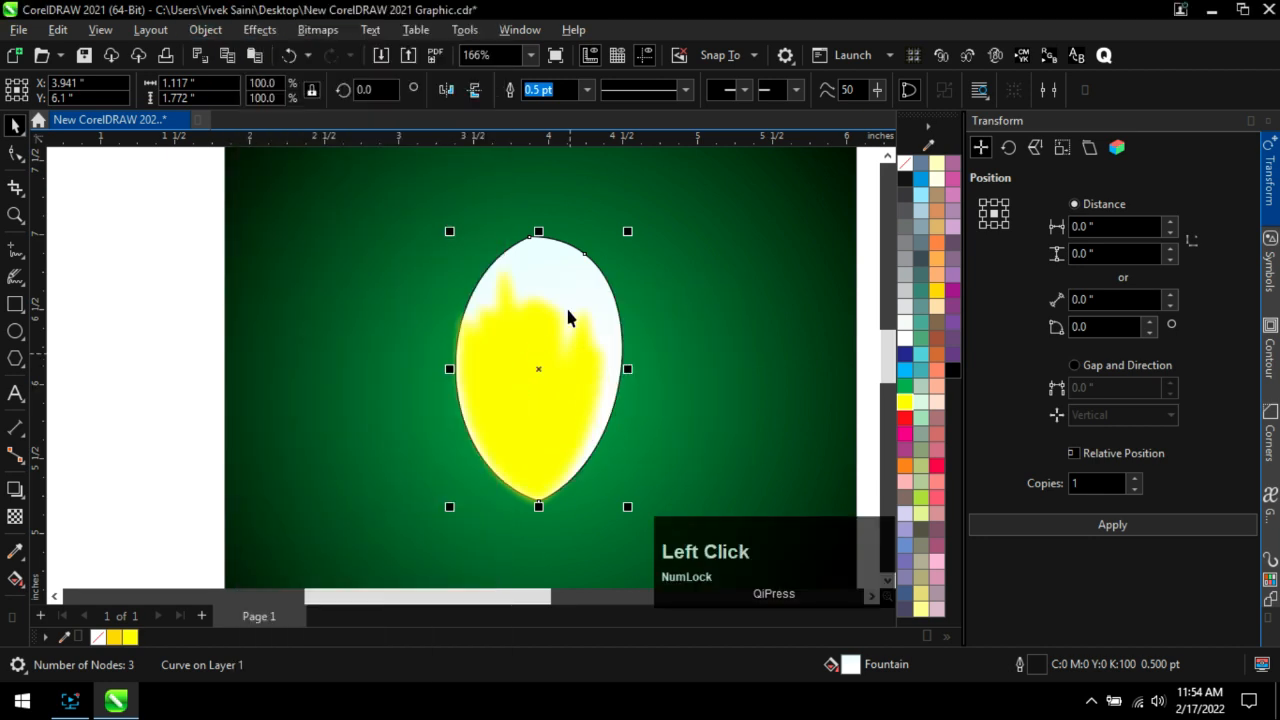
Rotate the back petal about 4.2° counterclockwise around the petal's bottom tip.
drag(450, 238, 423, 243)
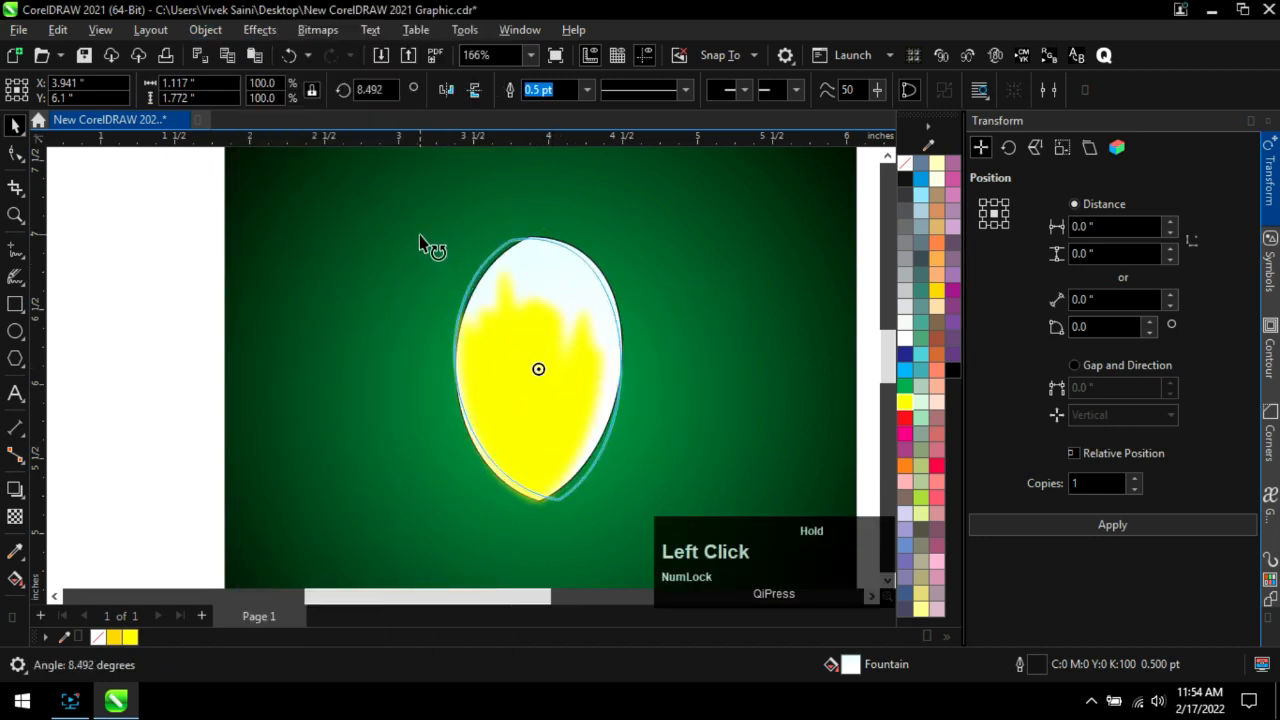
key(ctrl+z)
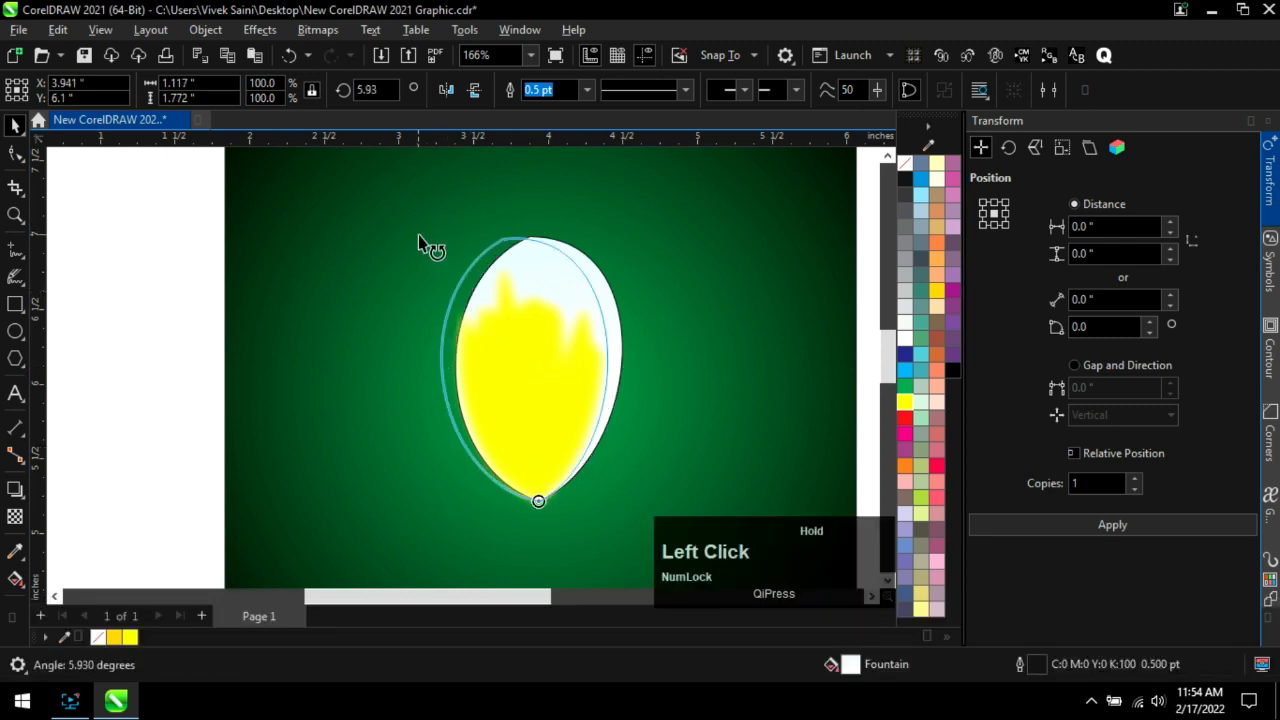
drag(428, 243, 428, 244)
scroll(497, 281, up, 2)
scroll(385, 263, down, 1)
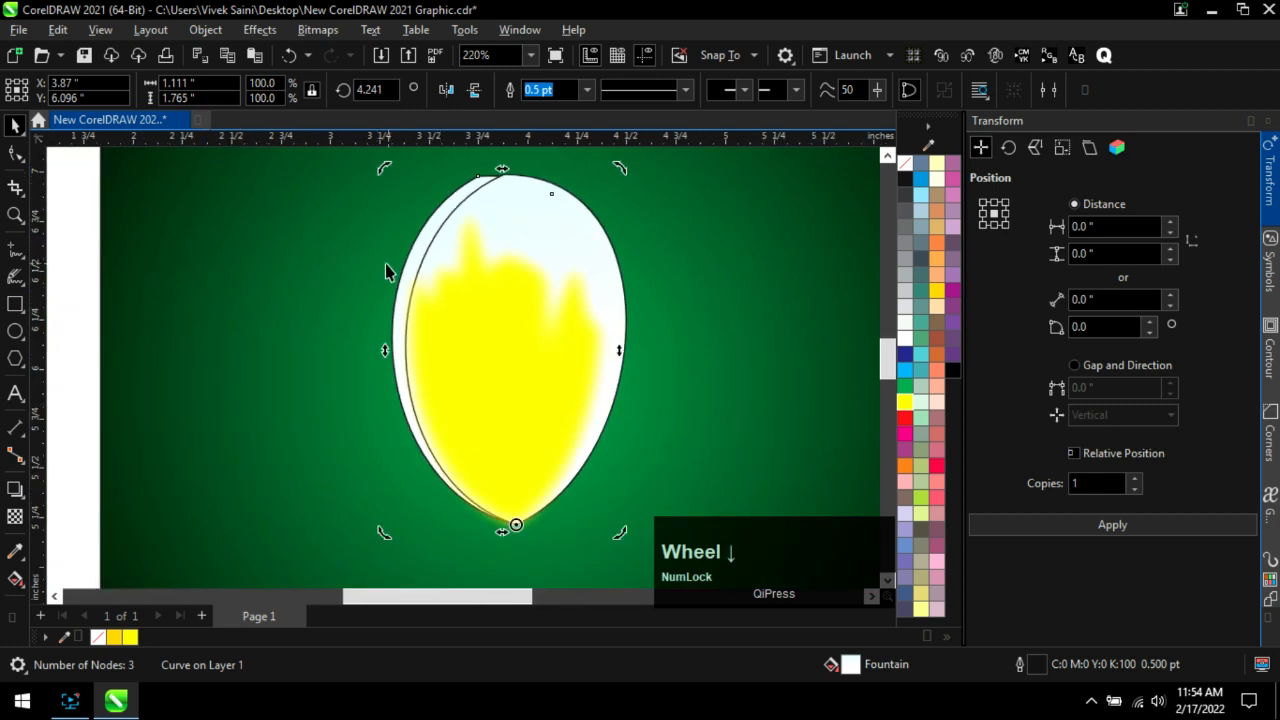
Reshape the back petal by moving its top node close to the front petal's top and bulging its left edge outward.
double_click(488, 178)
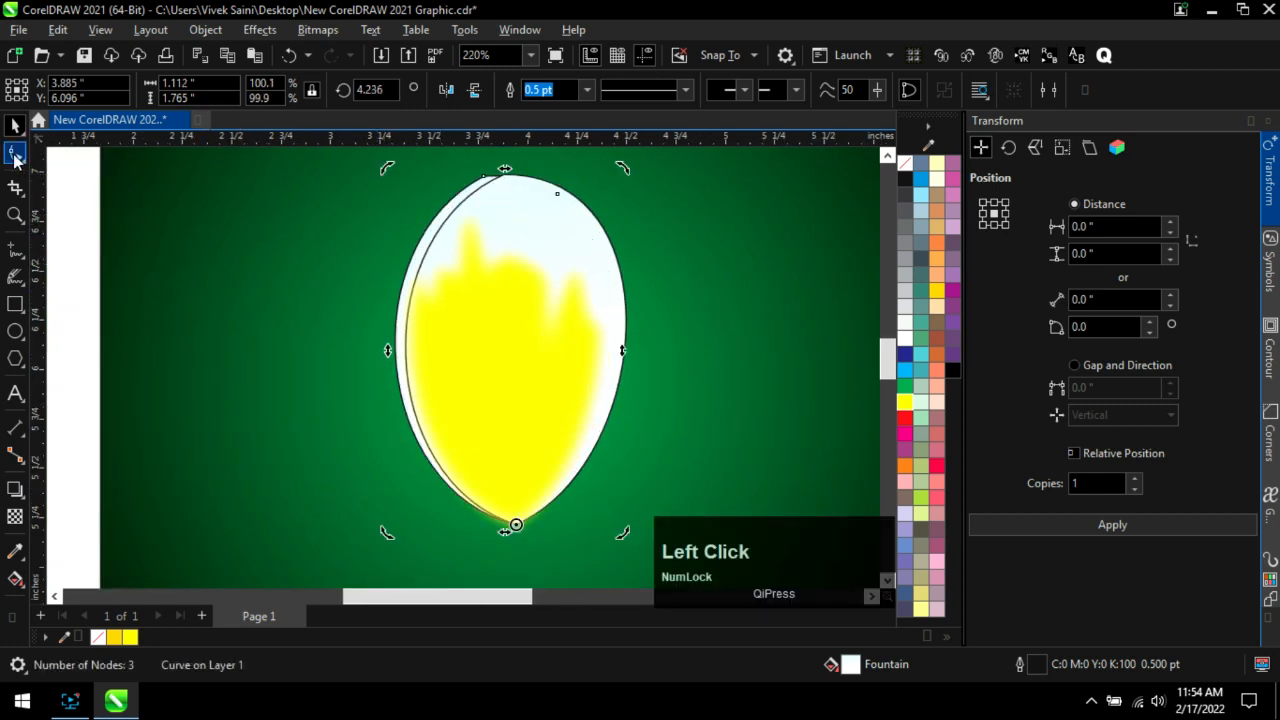
drag(492, 185, 509, 189)
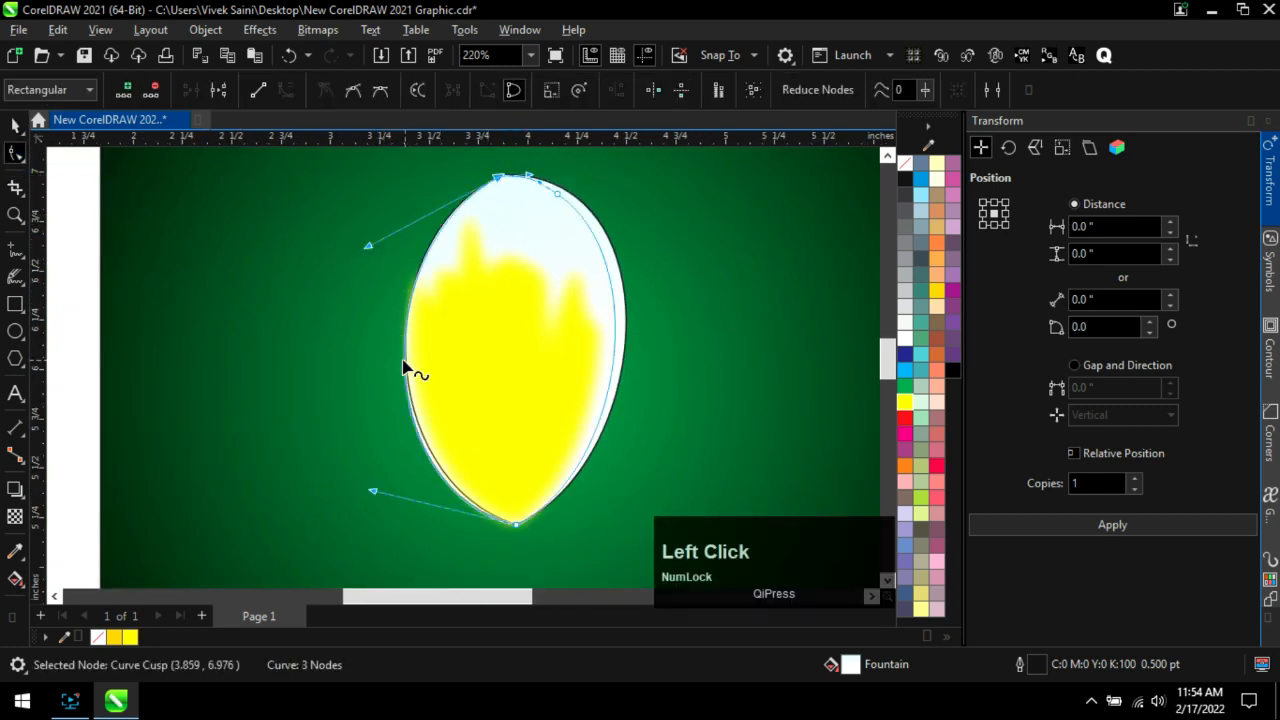
drag(405, 367, 393, 358)
click(513, 523)
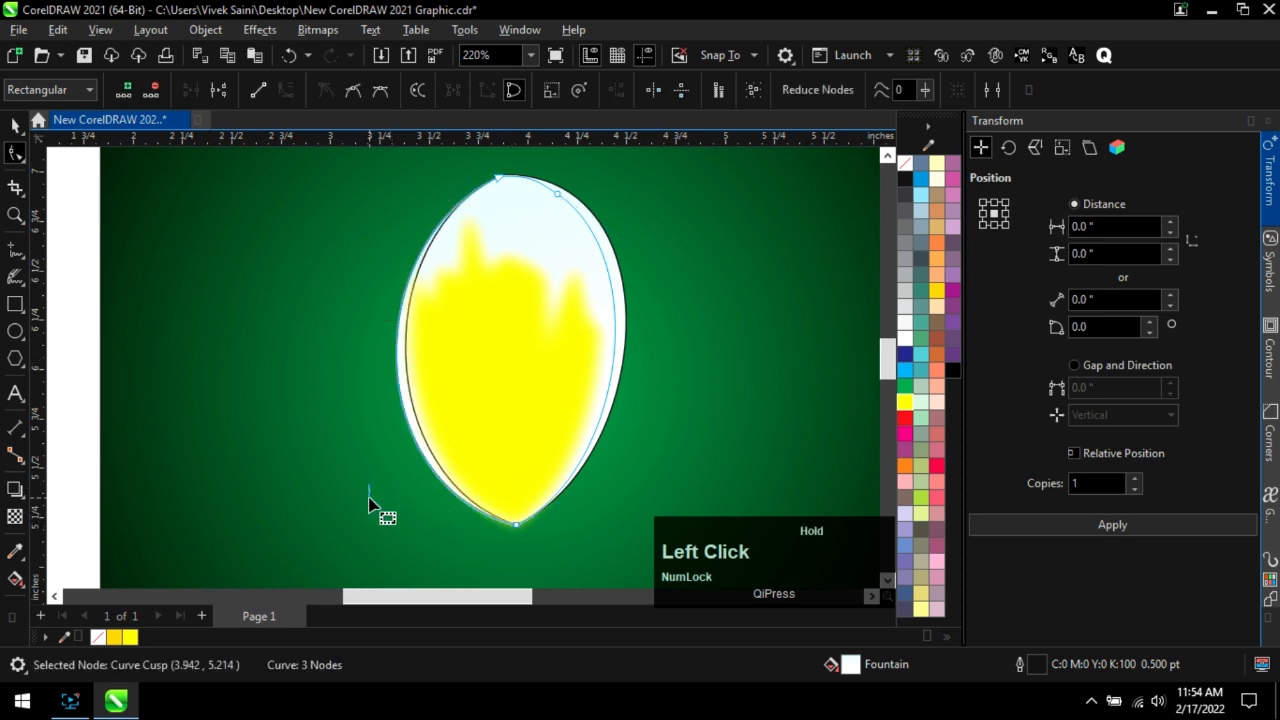
scroll(403, 391, up, 2)
scroll(376, 300, down, 1)
click(527, 517)
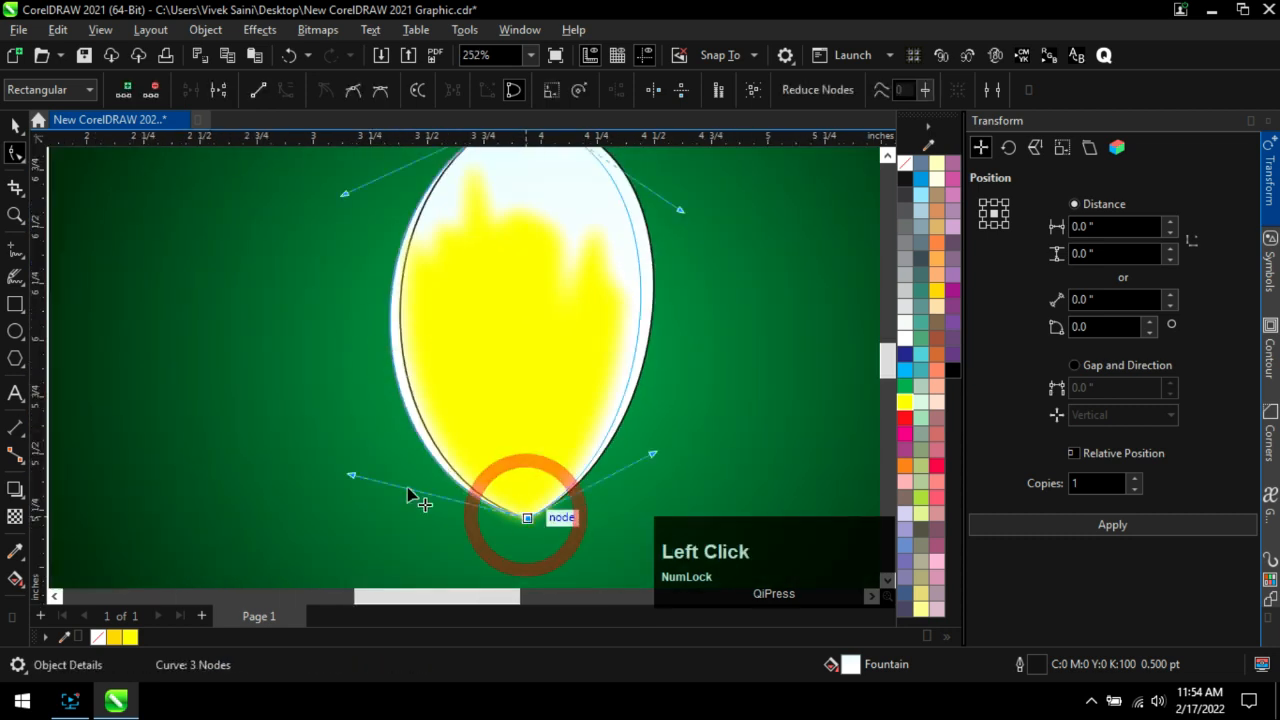
drag(350, 478, 338, 478)
drag(346, 188, 342, 198)
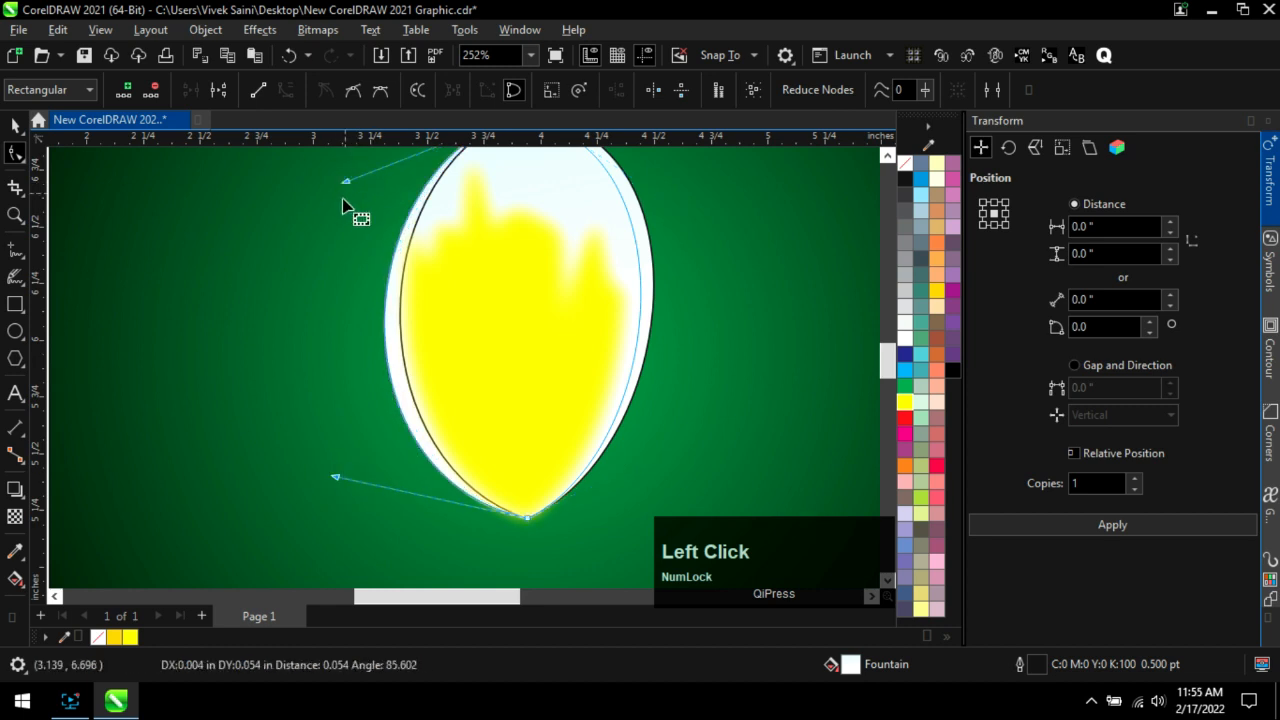
Adjust the back petal's linear gradient to run from yellow at the bottom tip to pale white about halfway up its left side.
click(15, 124)
key(g)
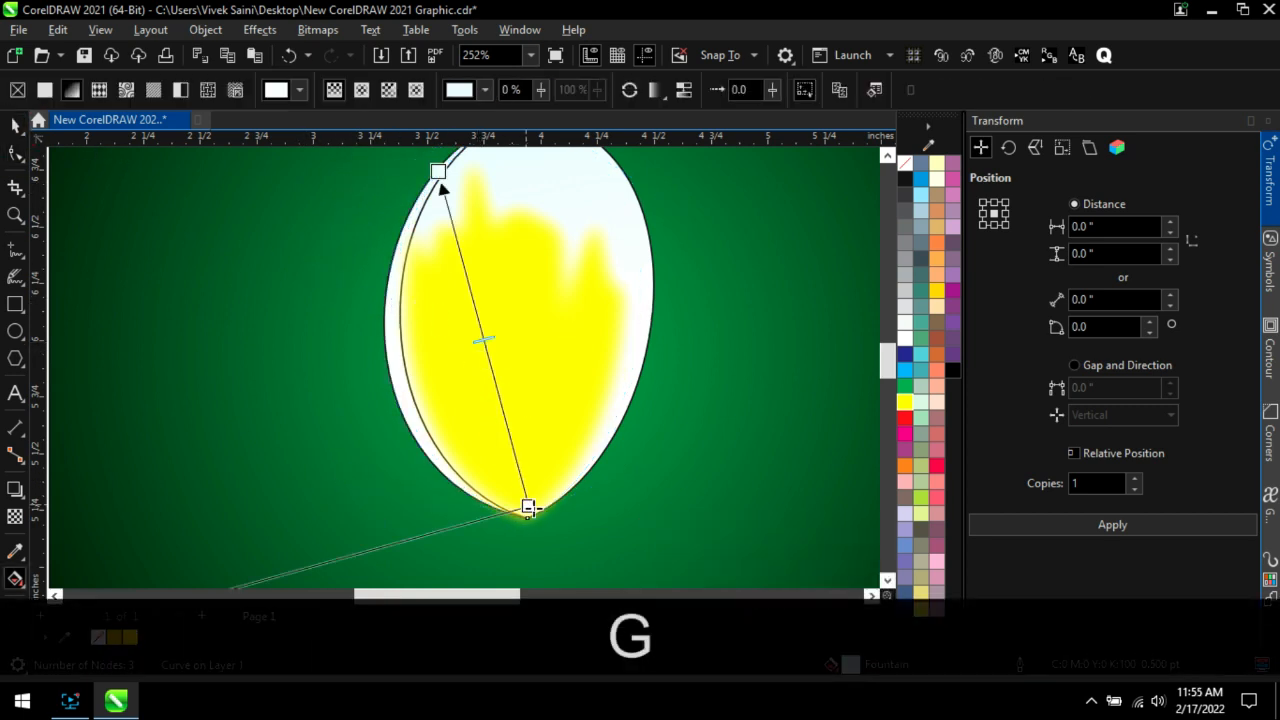
drag(528, 507, 515, 514)
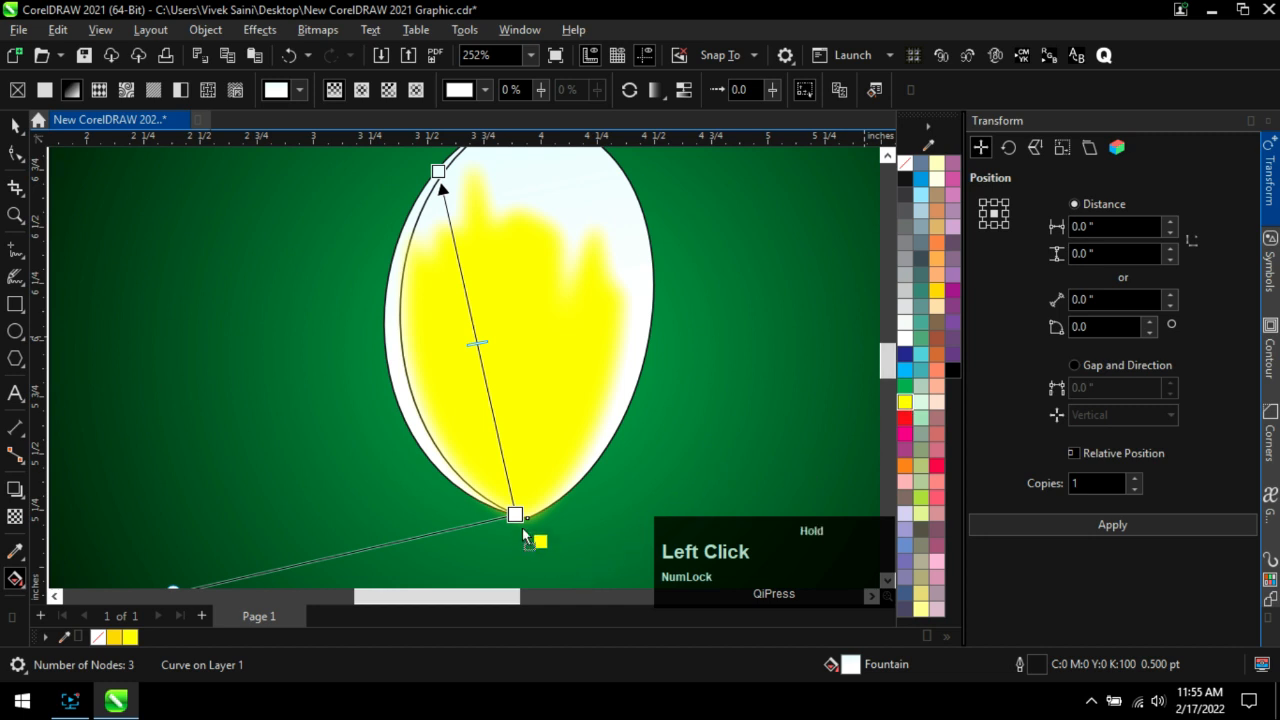
drag(439, 176, 431, 250)
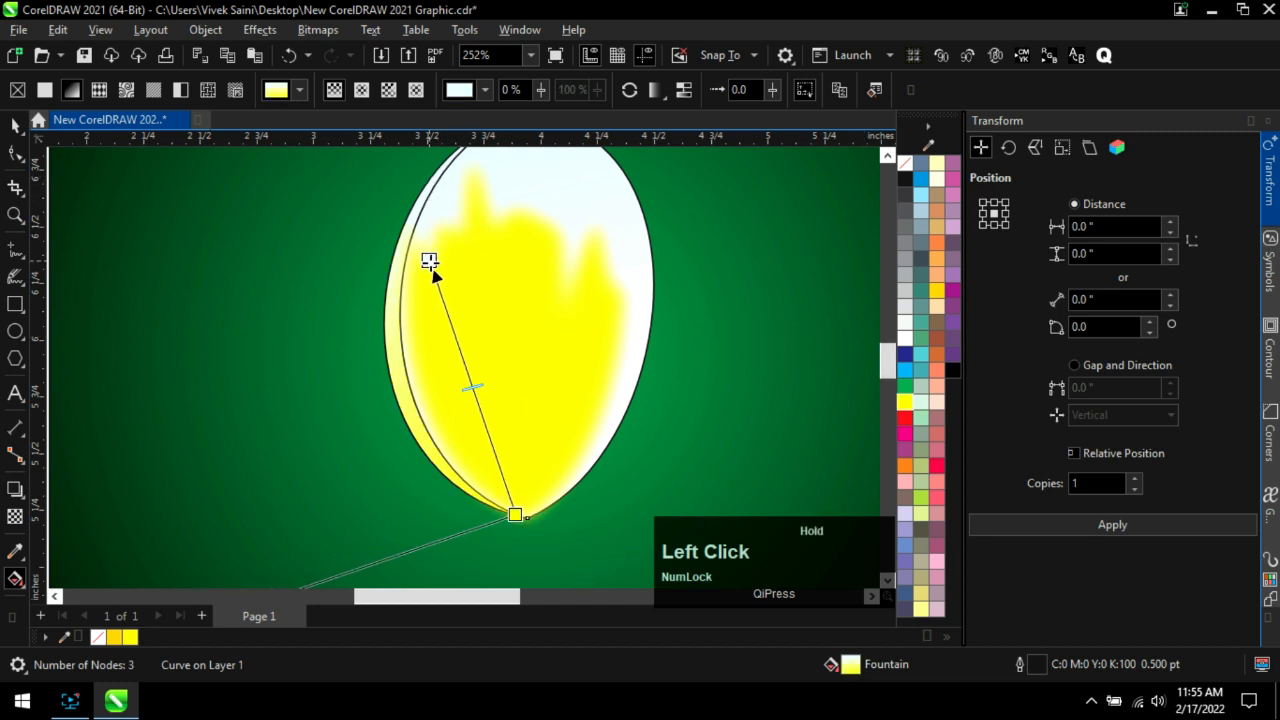
drag(477, 388, 456, 341)
drag(429, 262, 439, 305)
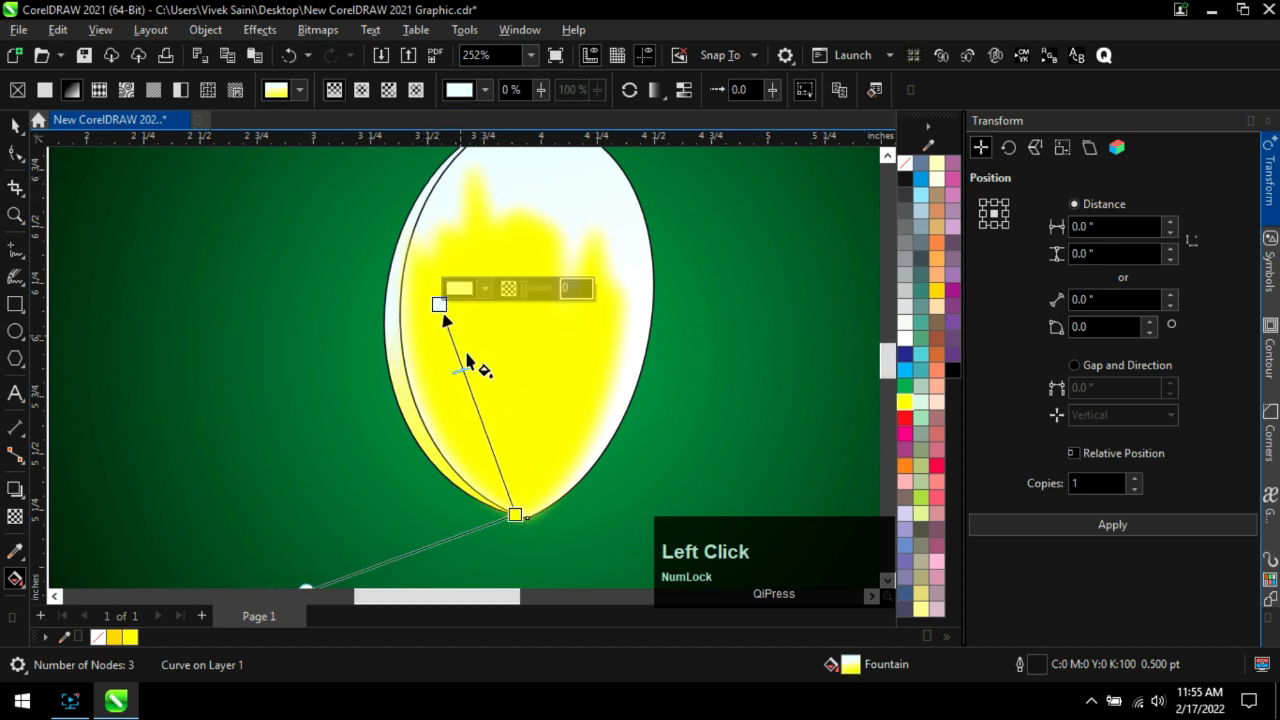
Remove the outlines of the back petal and the front white petal.
click(15, 125)
right_click(900, 160)
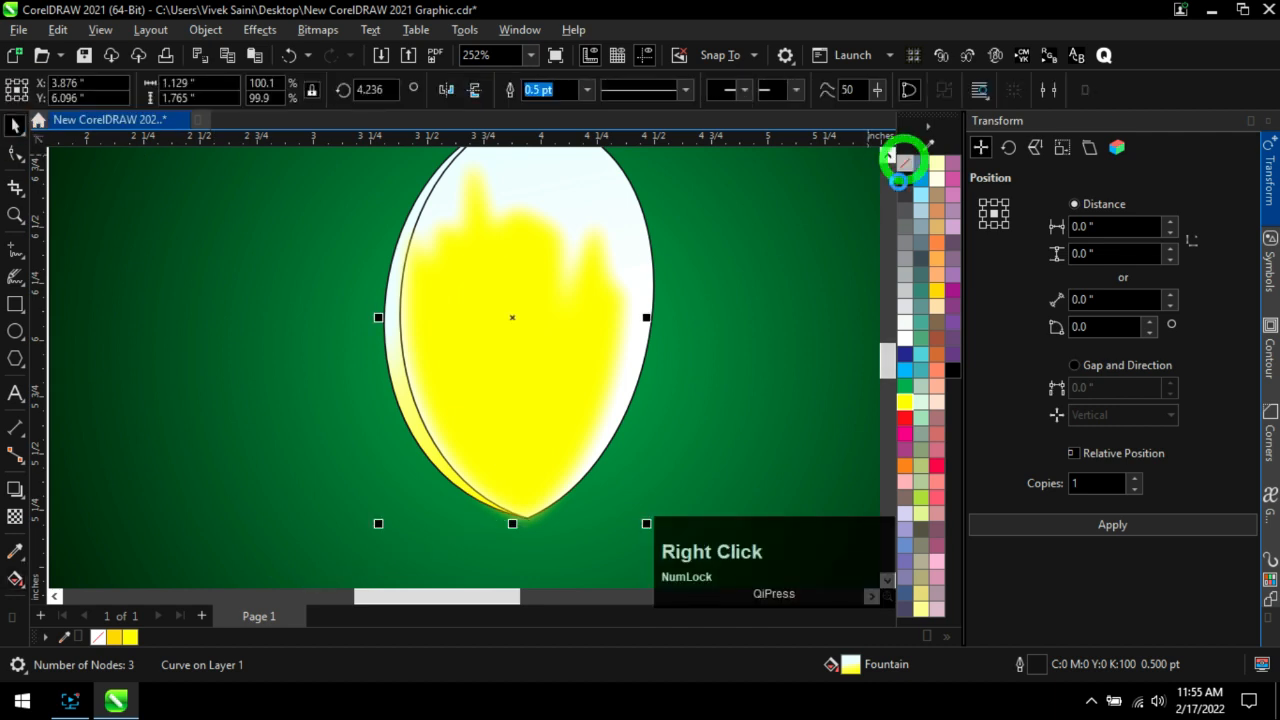
click(583, 243)
scroll(660, 370, down, 2)
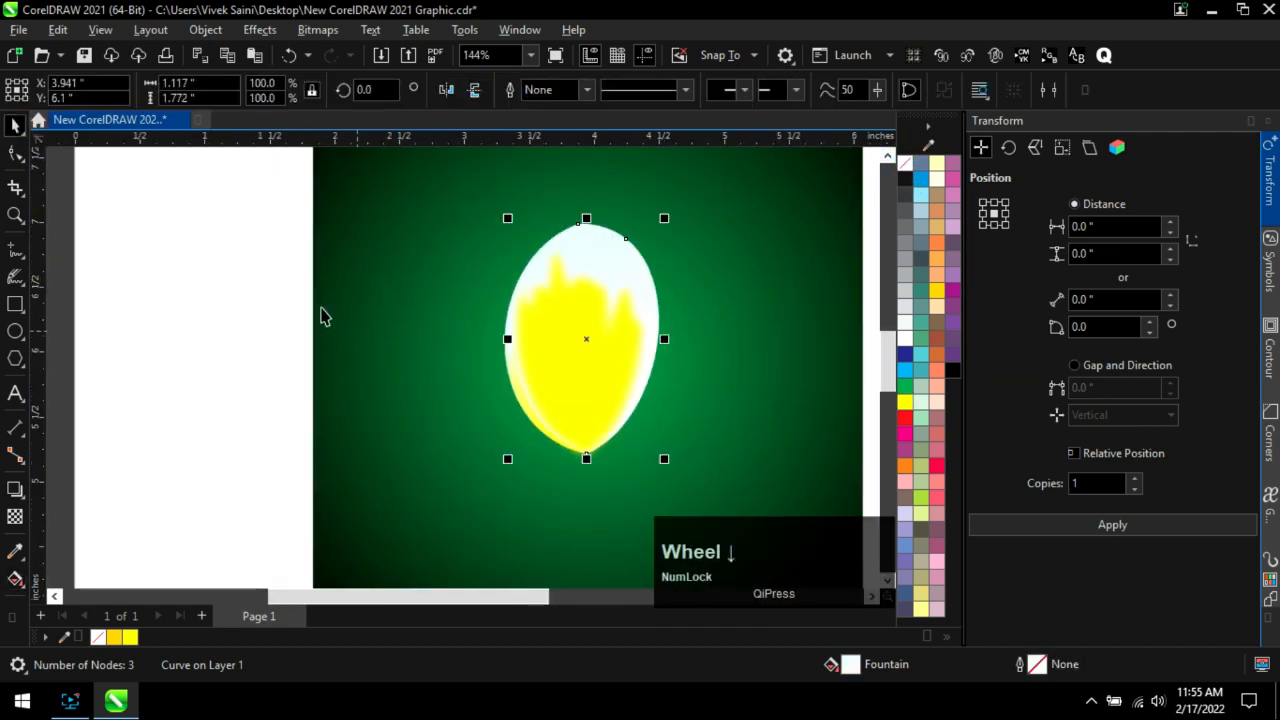
click(295, 305)
scroll(598, 266, up, 1)
click(600, 272)
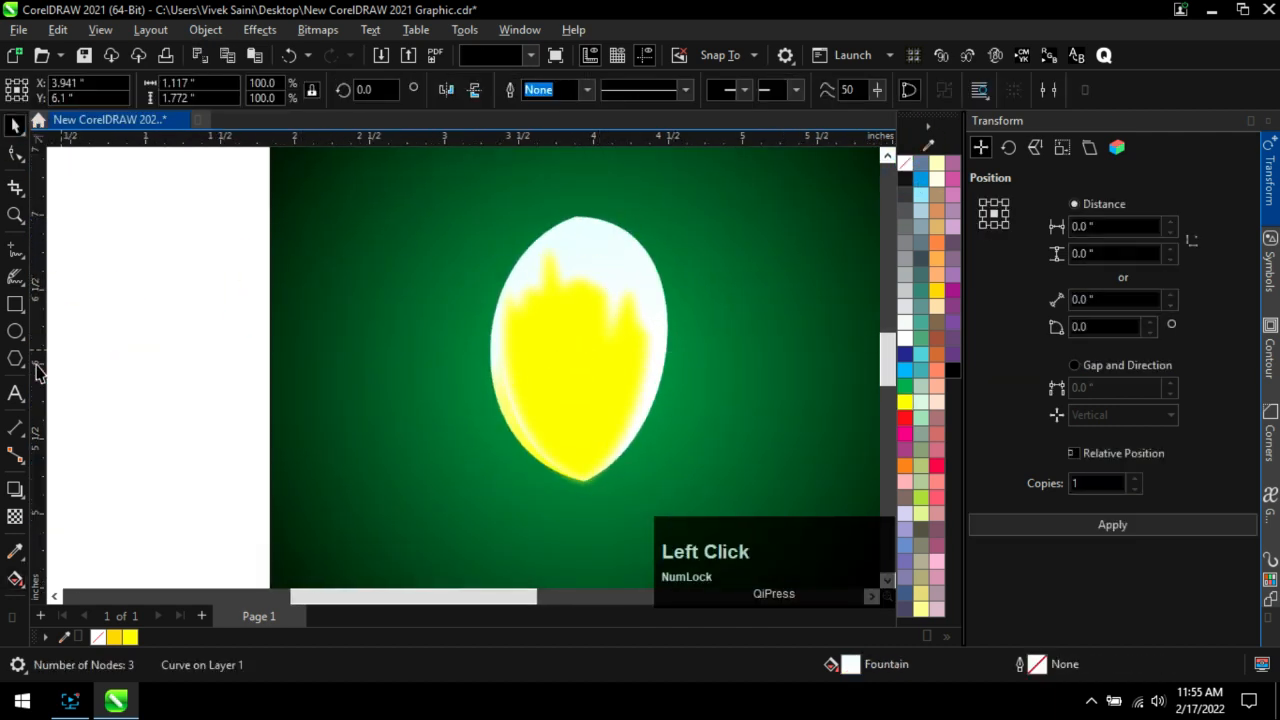
Draw a circle about 0.43 in across over the petal's bottom tip and fill it with dark red C20 M100 Y100 K18.
click(265, 425)
key(F7)
drag(550, 435, 626, 511)
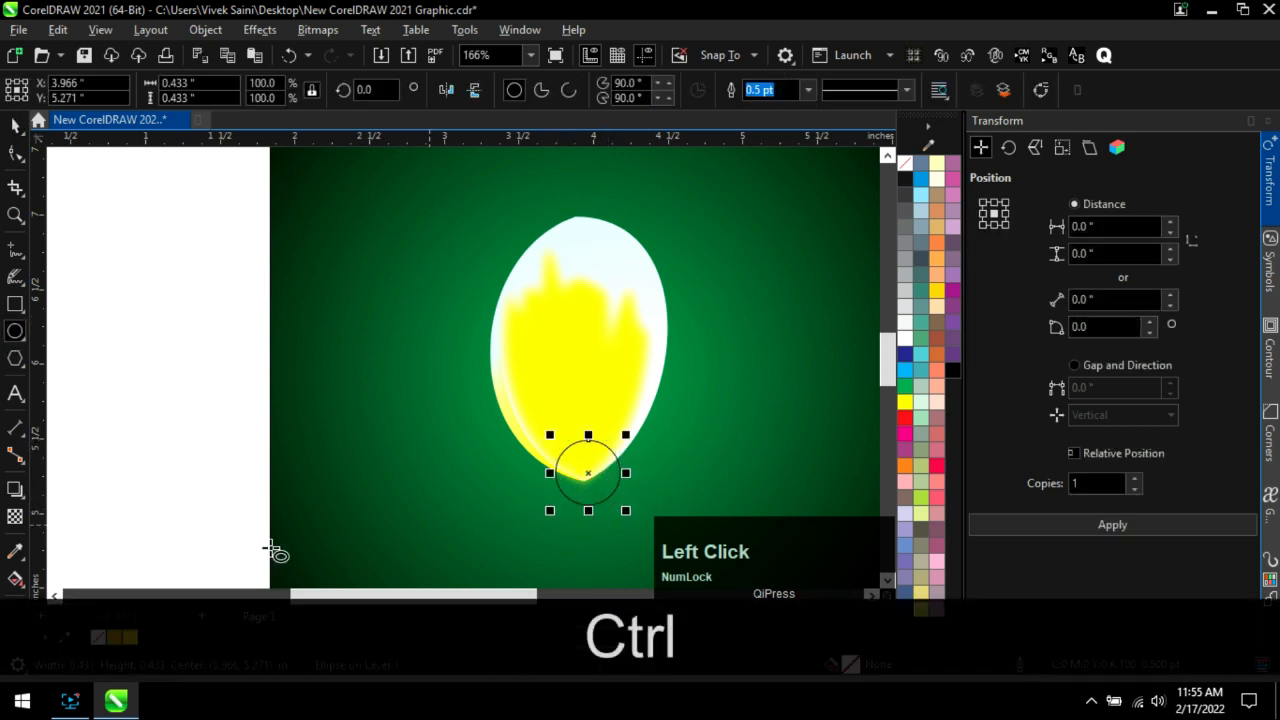
click(907, 420)
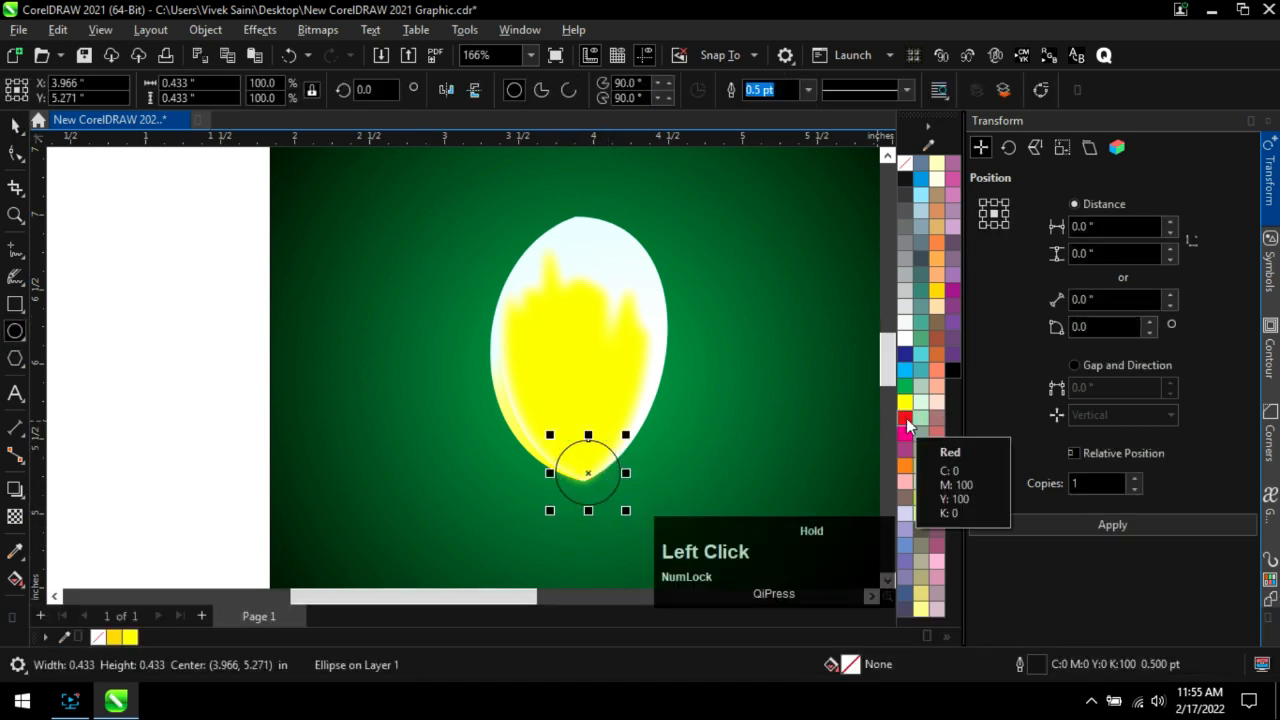
click(999, 479)
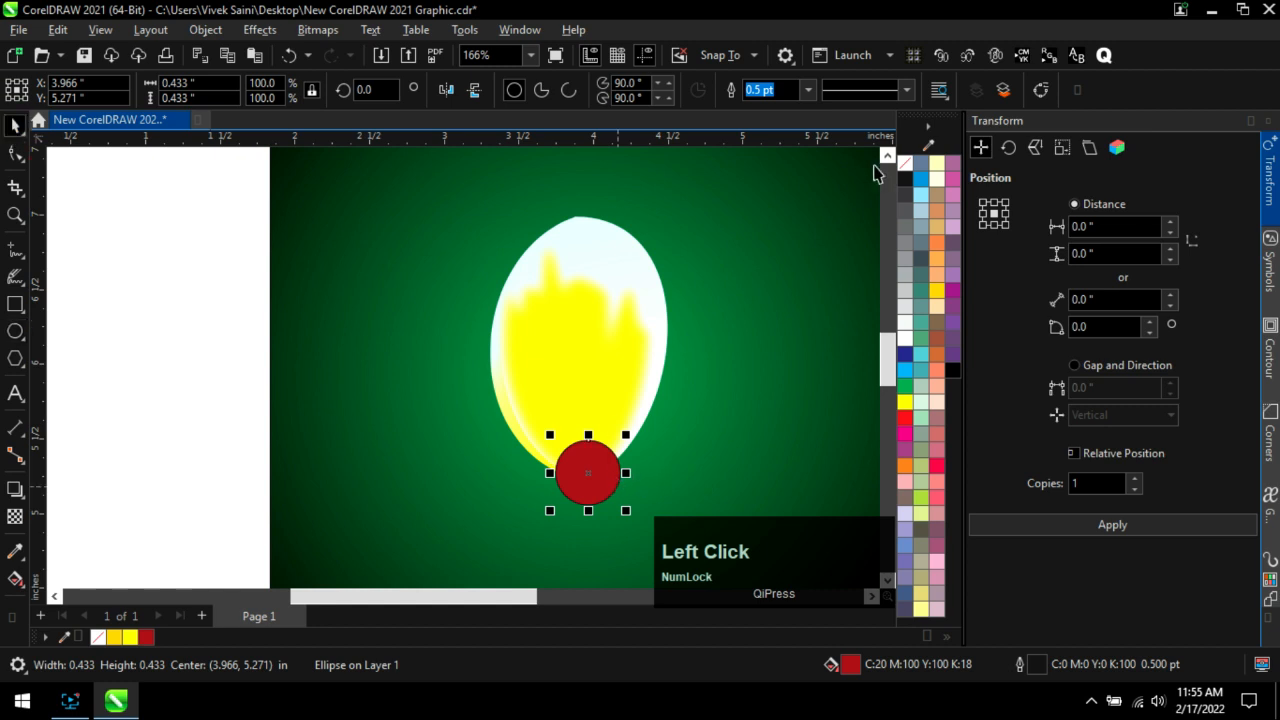
Remove the red circle's outline and shrink it to about 0.35 in over the petal's bottom tip.
scroll(586, 477, up, 3)
mouse_move(586, 477)
mouse_down()
mouse_move(574, 480)
mouse_move(584, 473)
mouse_up()
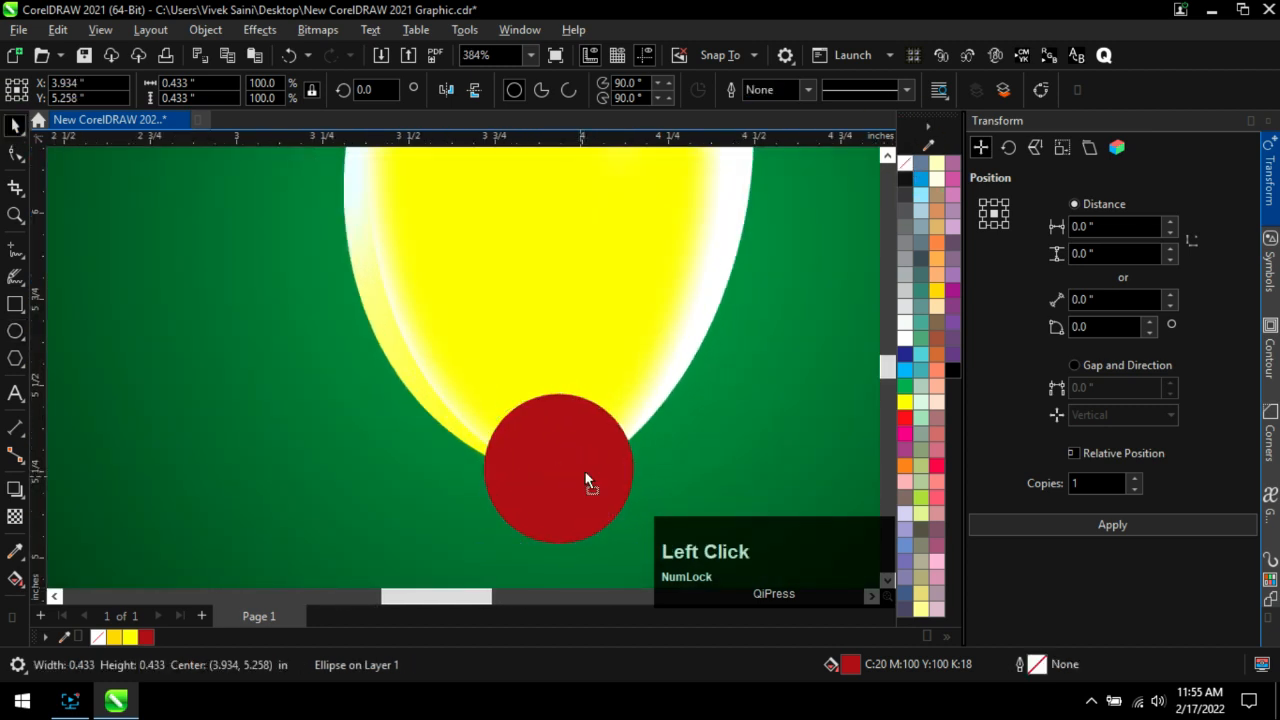
drag(641, 393, 636, 397)
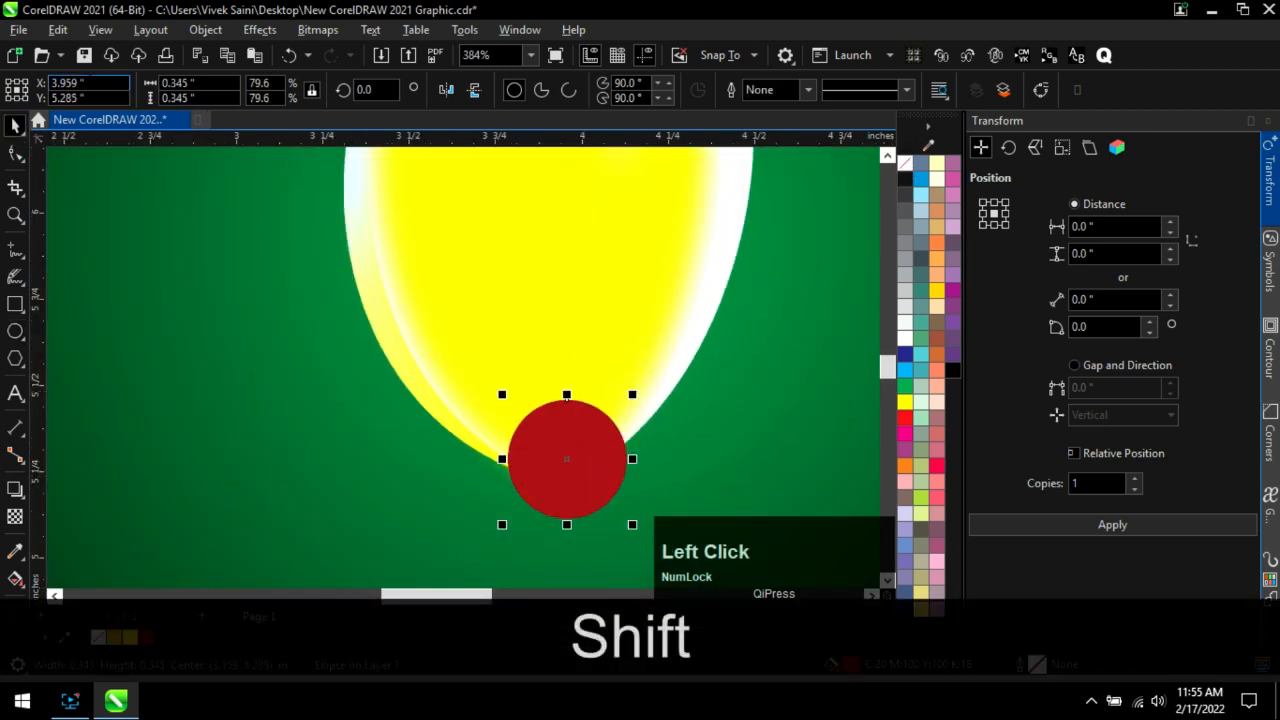
Apply a Gaussian Blur with a radius of 24.7 pixels to the red circle.
click(206, 29)
mouse_move(259, 29)
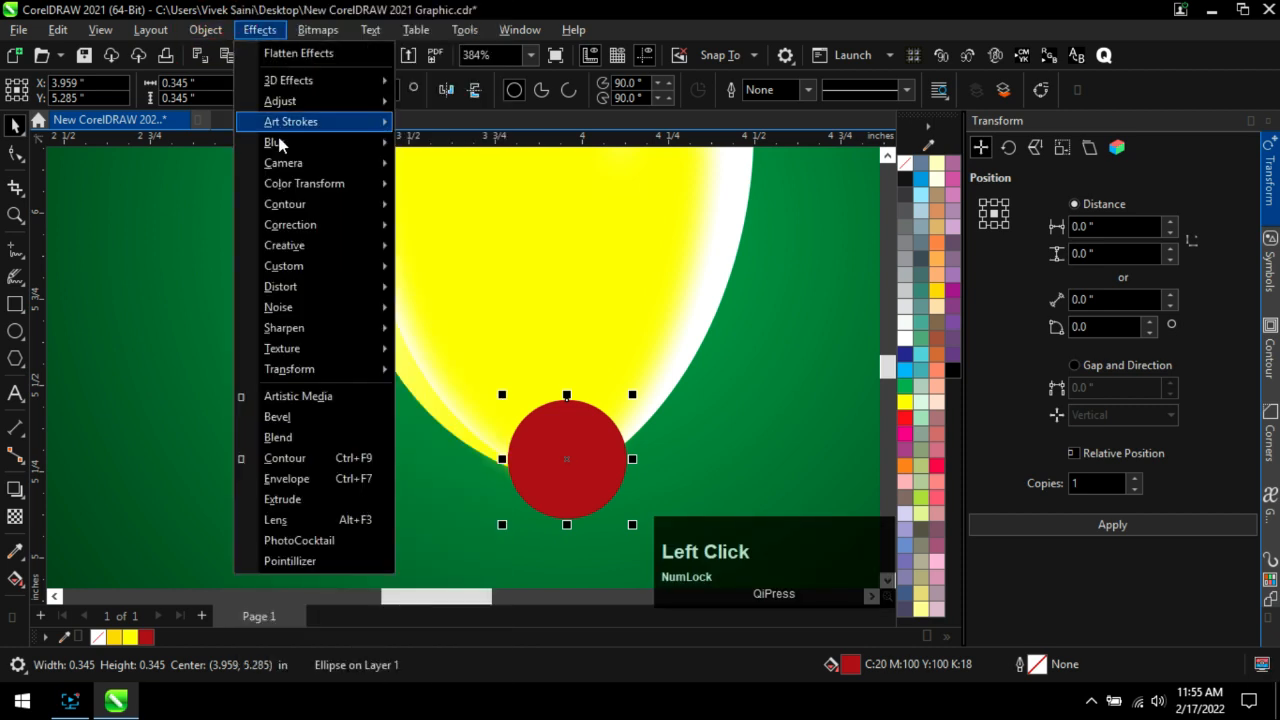
mouse_move(279, 143)
click(450, 187)
drag(623, 276, 773, 176)
drag(714, 223, 760, 228)
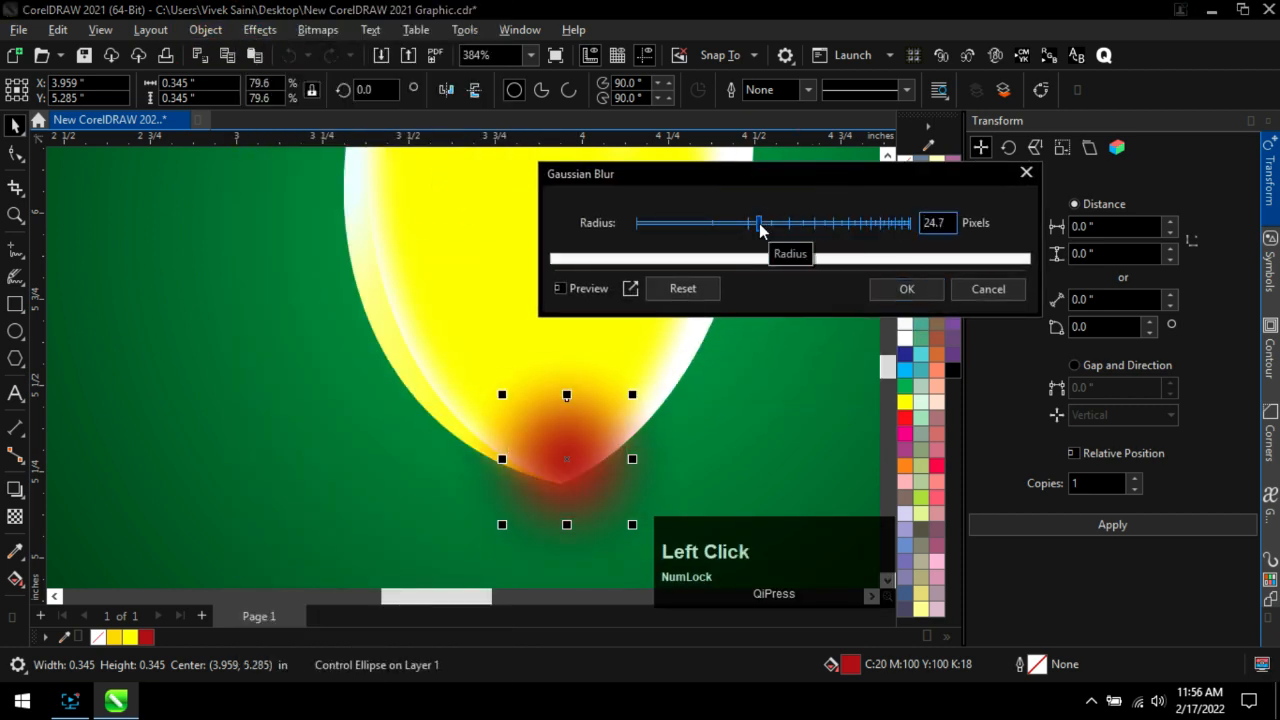
click(877, 287)
Enlarge the blurred red circle to about 0.78 in and apply another Gaussian Blur with a larger radius.
drag(632, 395, 786, 329)
scroll(323, 371, down, 2)
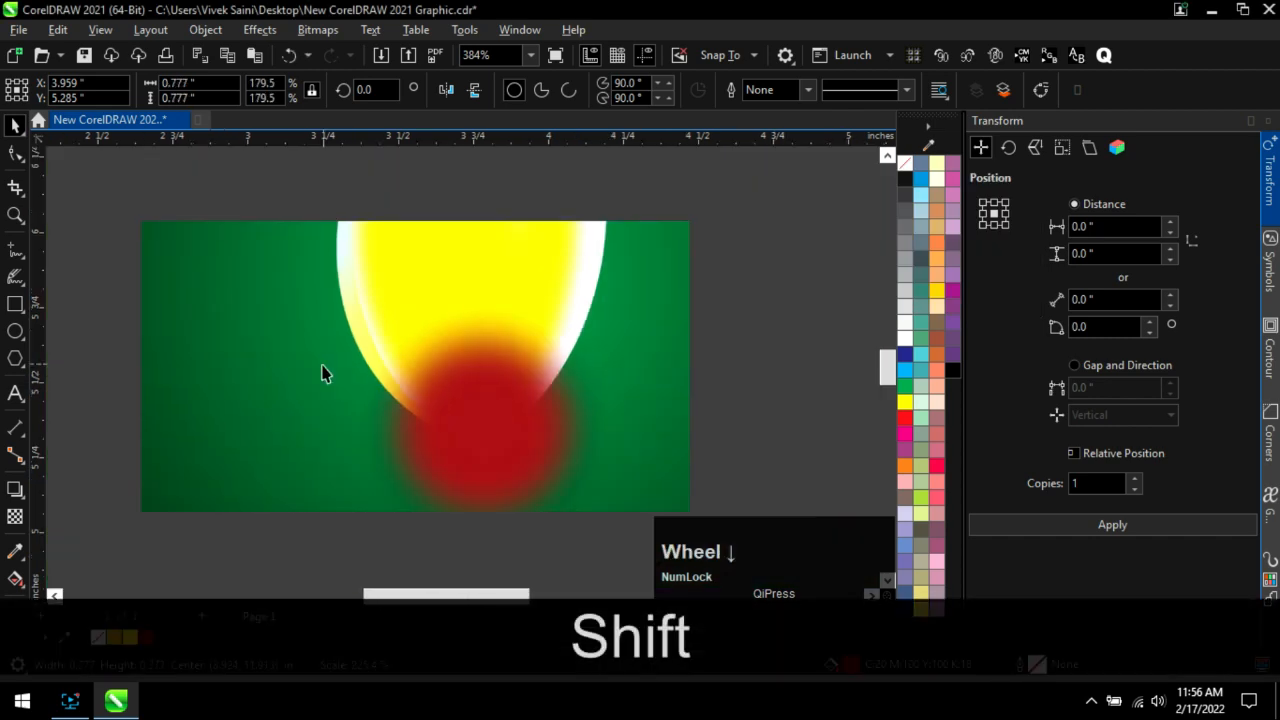
click(316, 30)
mouse_move(262, 36)
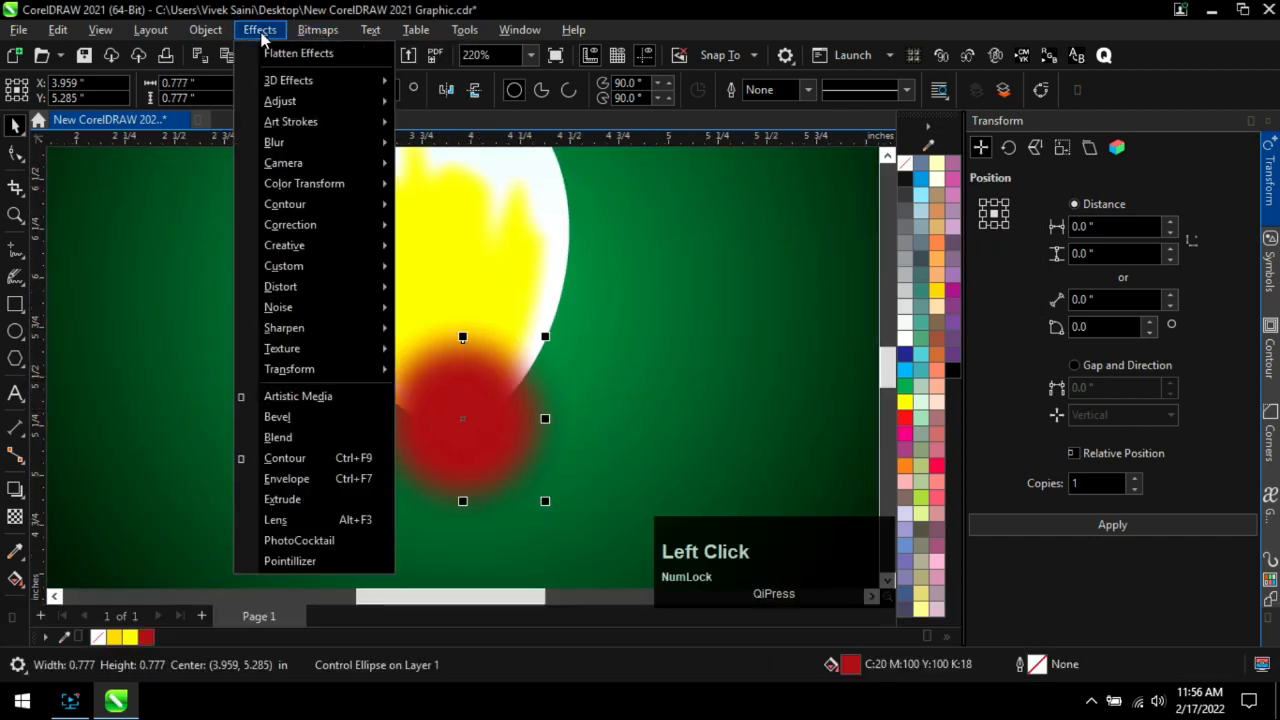
click(274, 142)
click(445, 187)
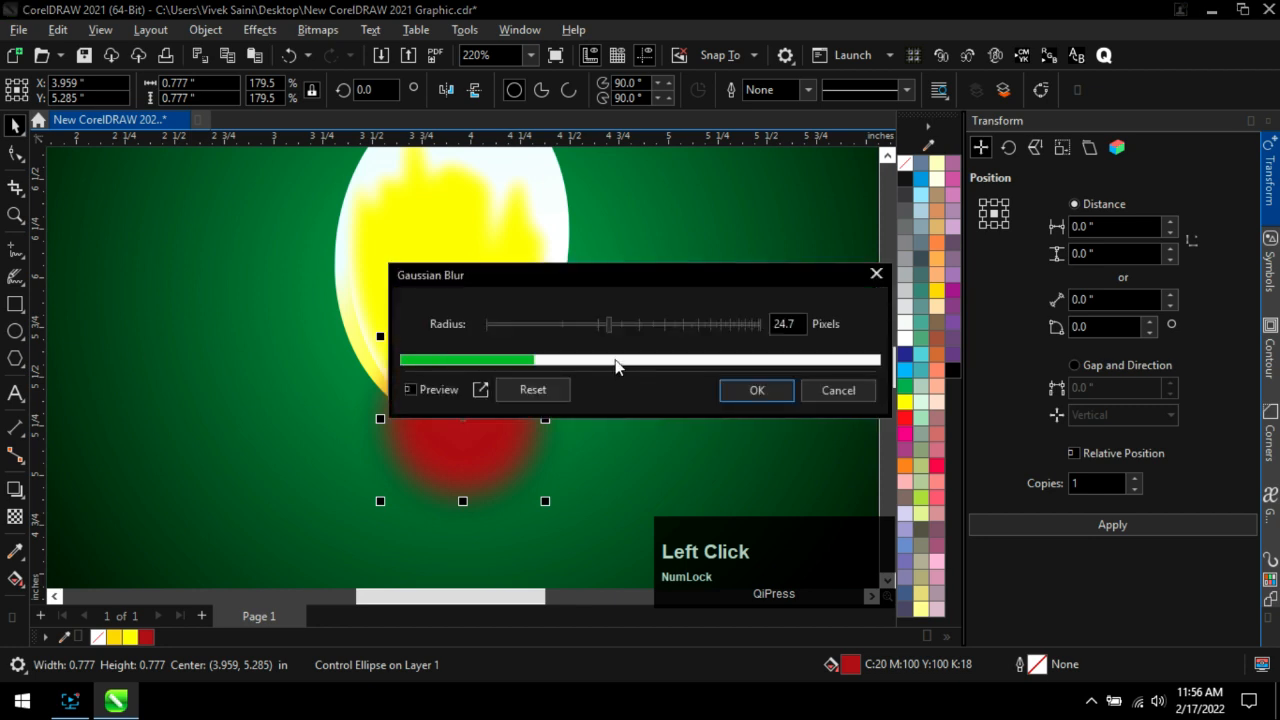
drag(627, 272, 714, 184)
click(749, 239)
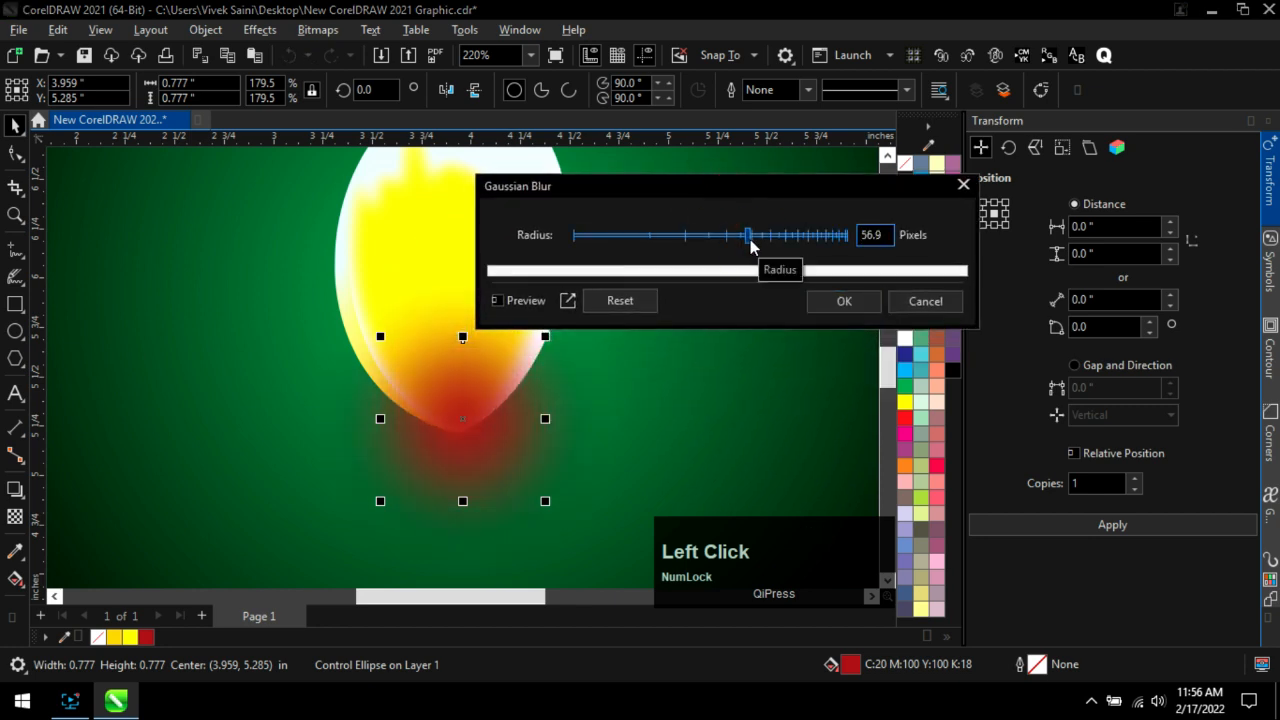
click(730, 237)
click(832, 301)
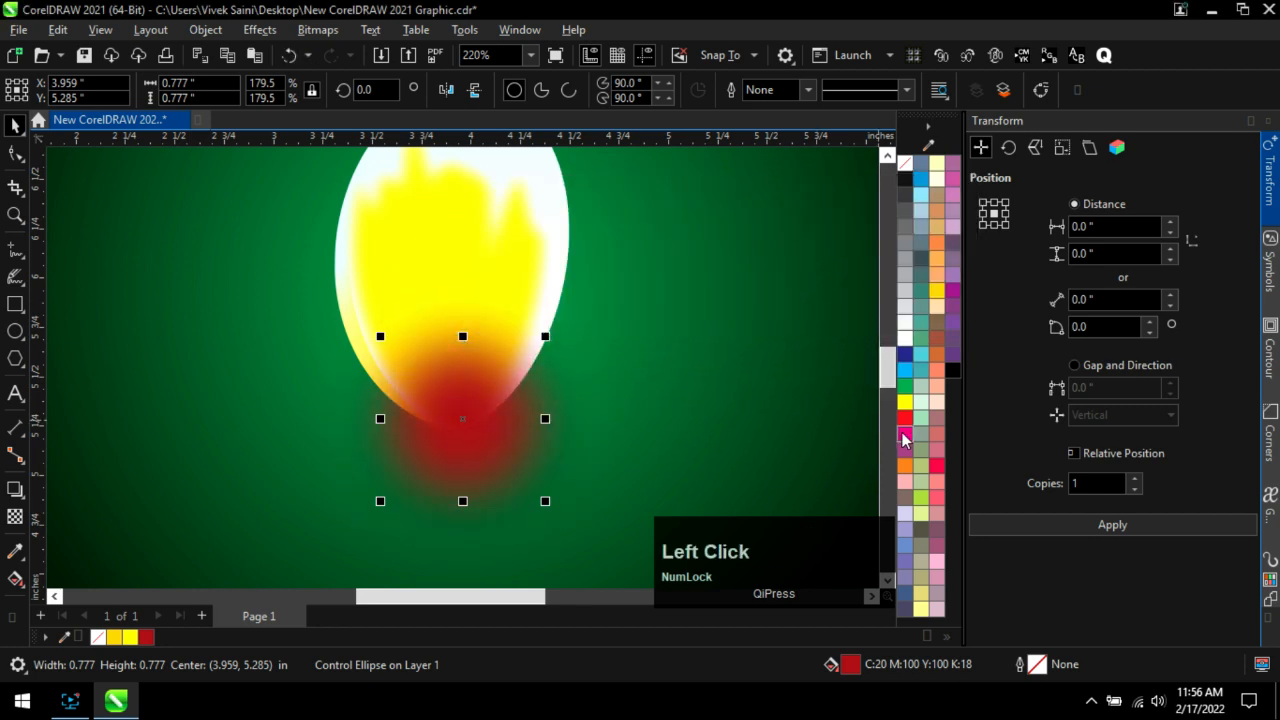
Recolor the blurred circle to dark maroon C40 M91 Y82 K62 and PowerClip it inside the petal.
click(943, 357)
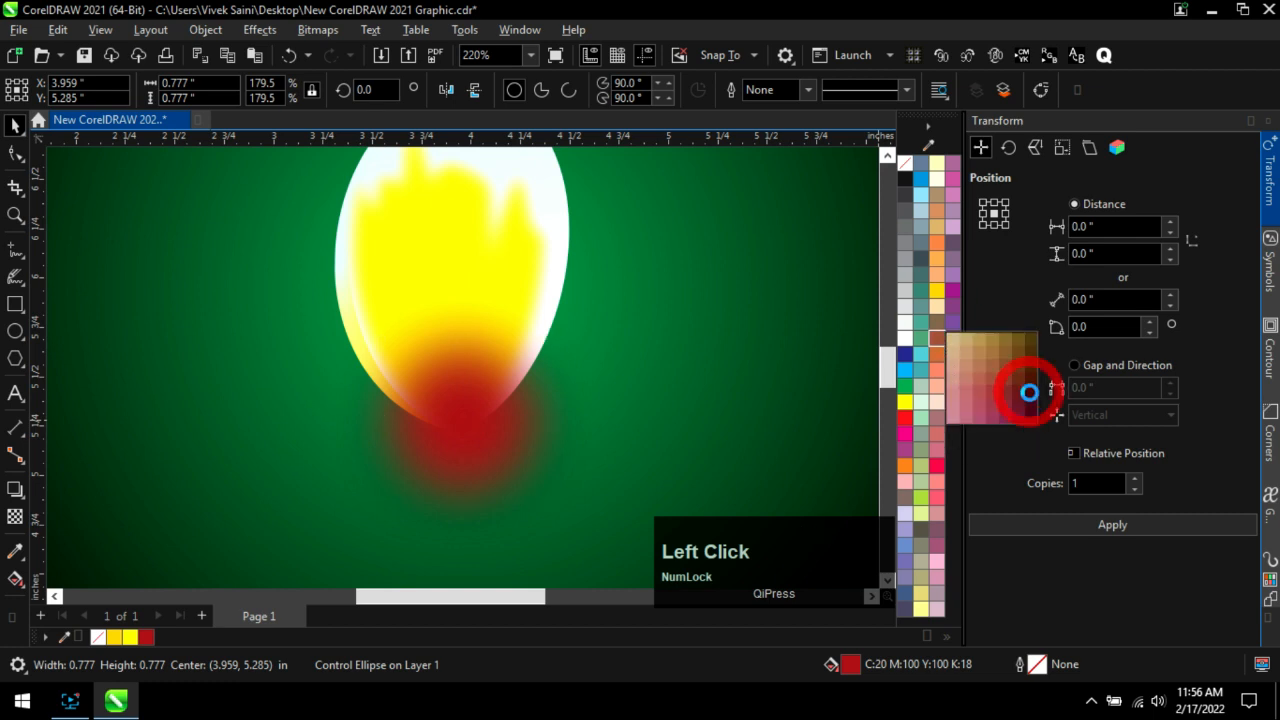
click(1029, 392)
right_click(469, 449)
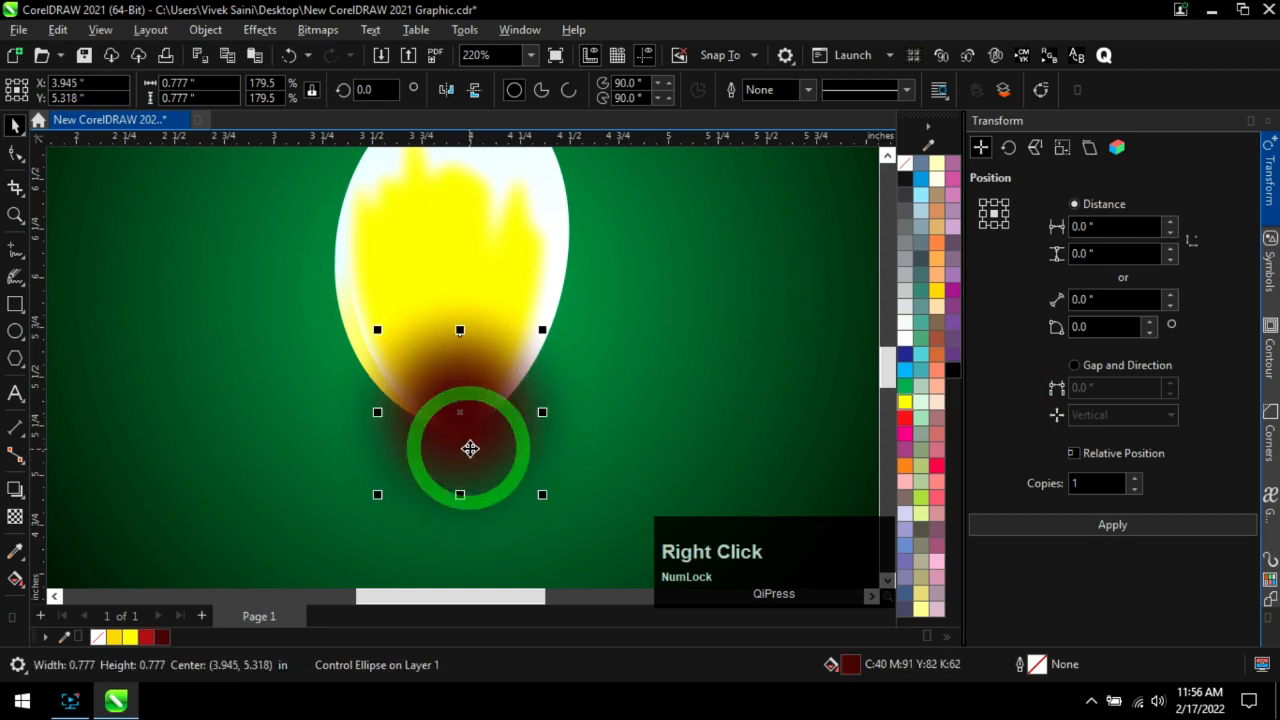
click(540, 355)
click(449, 262)
scroll(449, 262, down, 2)
click(169, 258)
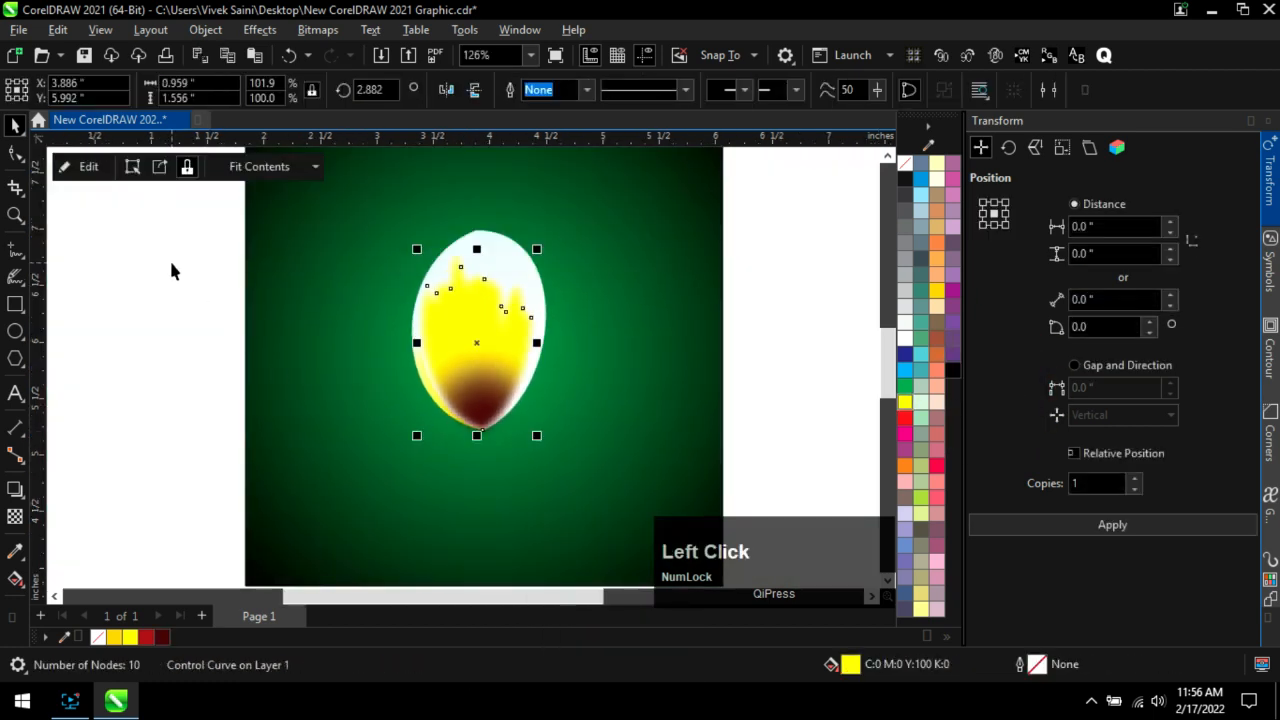
Extend the petal's linear gradient beyond its upper tip so the pale end color lies outside the petal.
scroll(653, 420, down, 1)
scroll(500, 415, up, 1)
scroll(639, 321, down, 1)
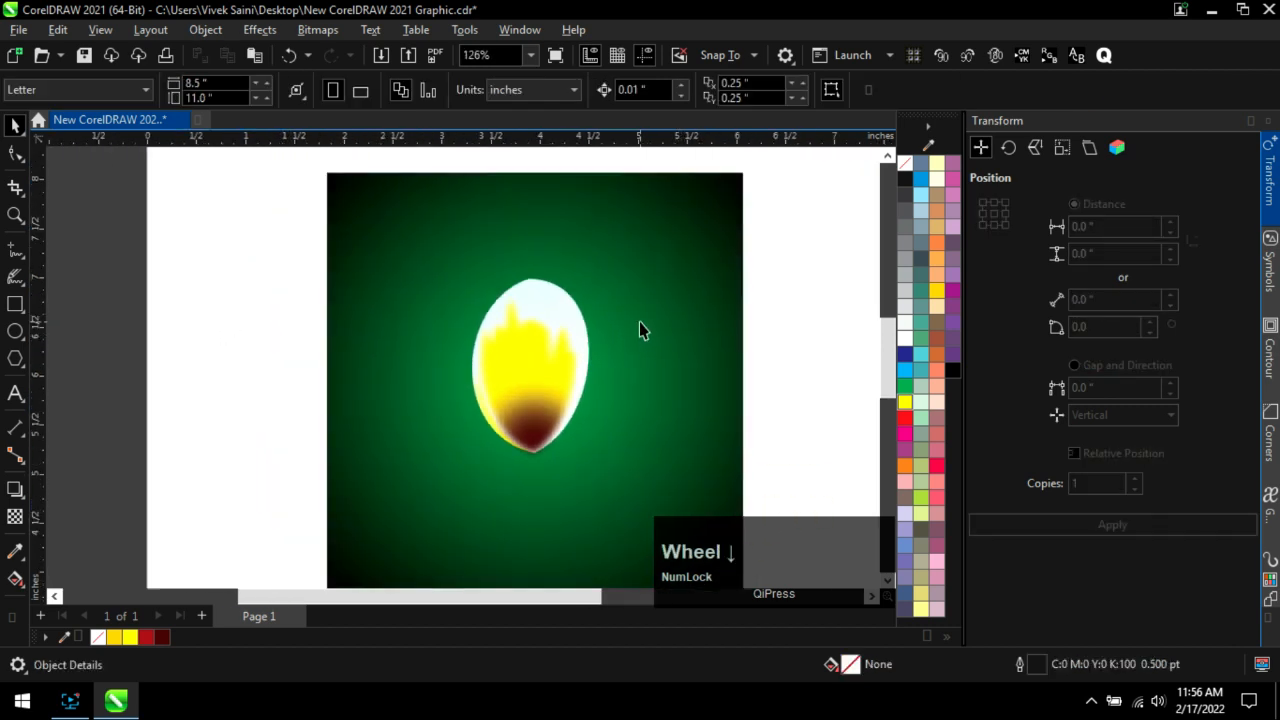
scroll(512, 270, up, 1)
click(516, 282)
key(g)
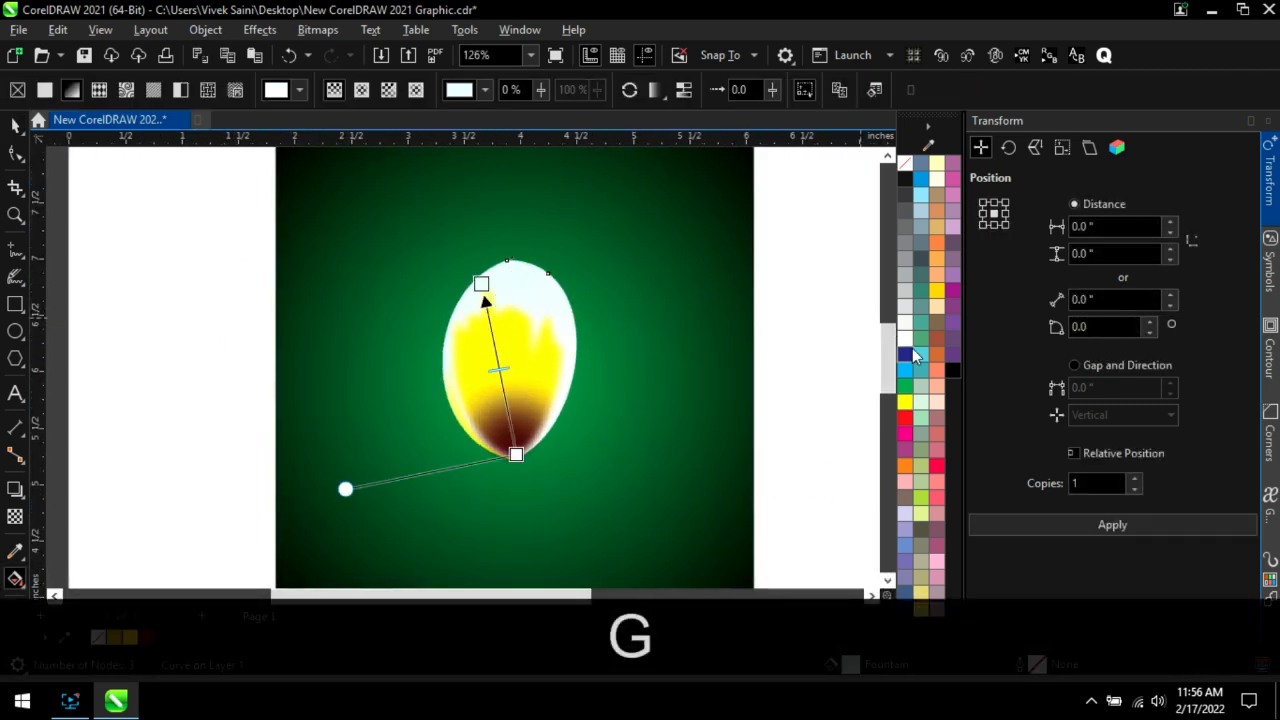
drag(497, 292, 470, 244)
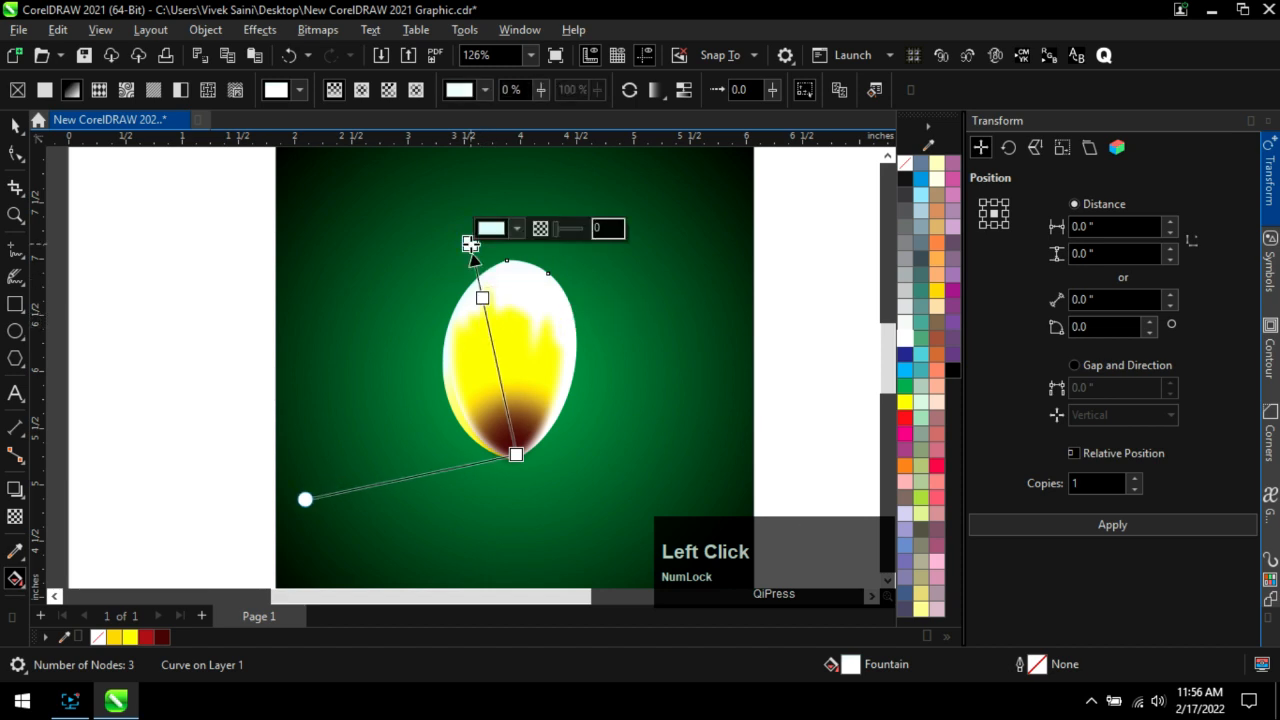
click(14, 128)
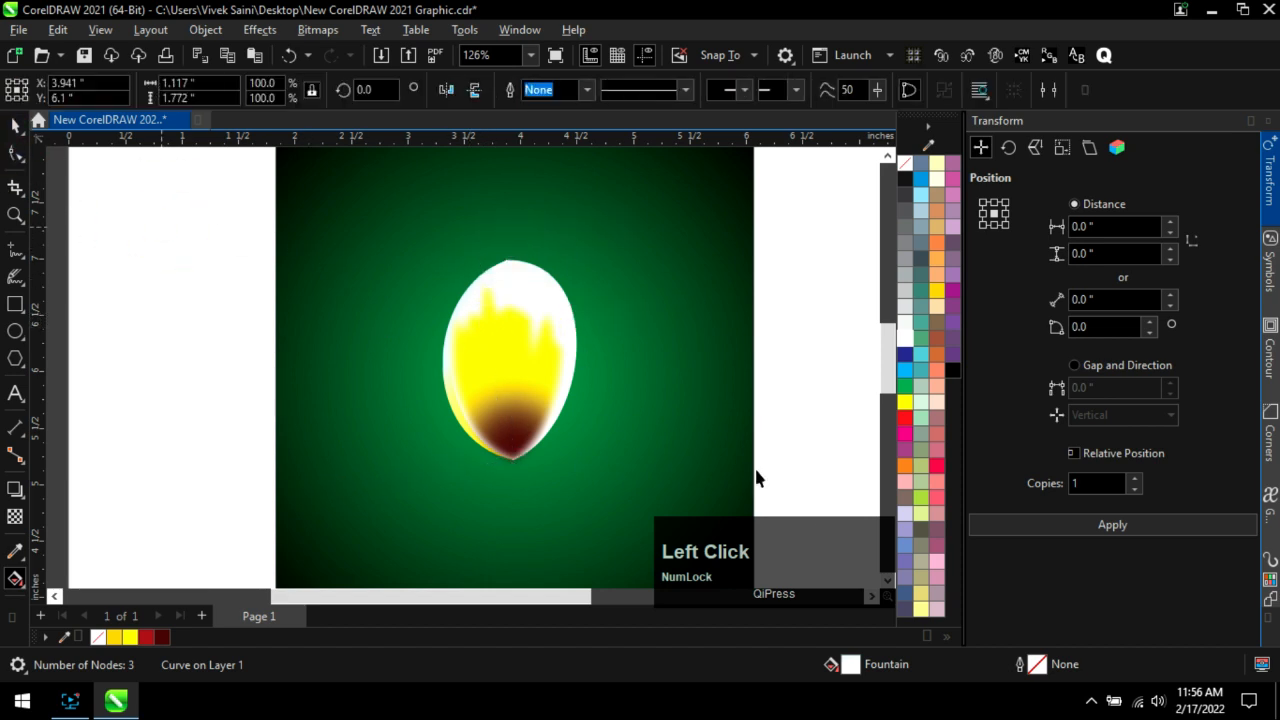
Group all the petal's parts and shrink the group proportionally to about 0.837 × 1.31 in.
scroll(651, 455, down, 1)
drag(405, 328, 391, 266)
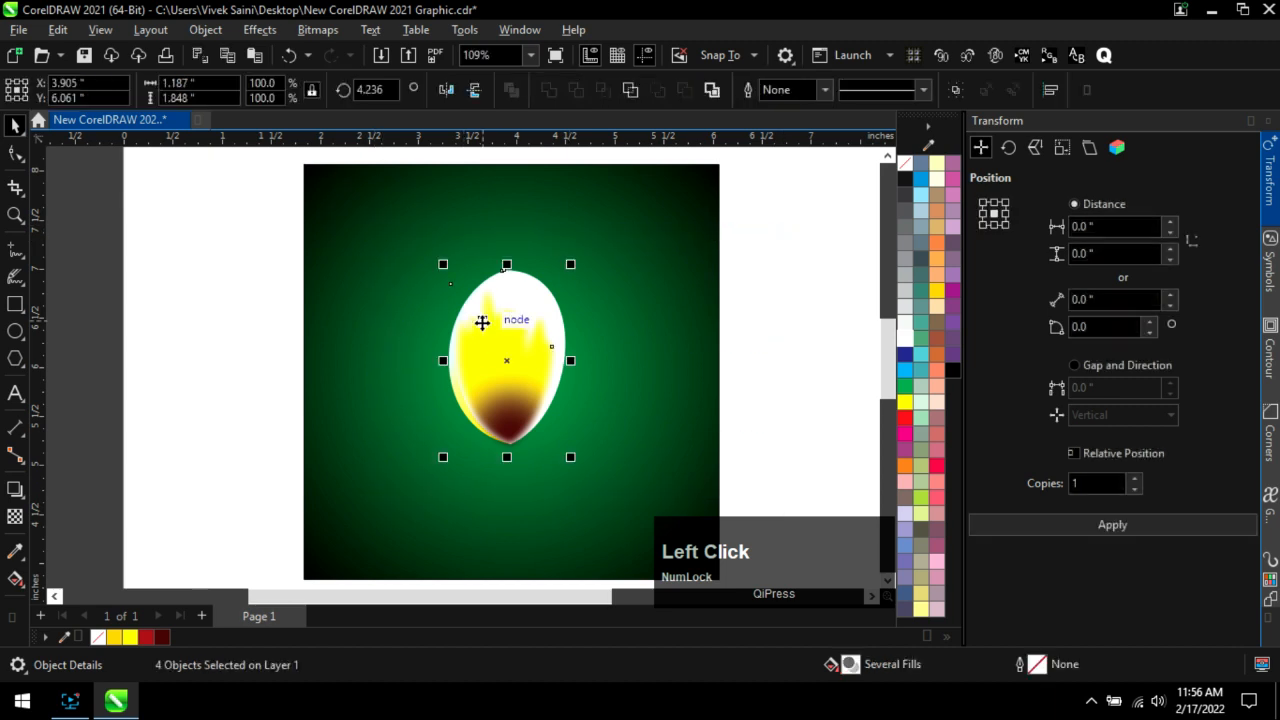
key(ctrl+g)
scroll(572, 470, up, 2)
drag(588, 480, 536, 394)
scroll(472, 343, up, 2)
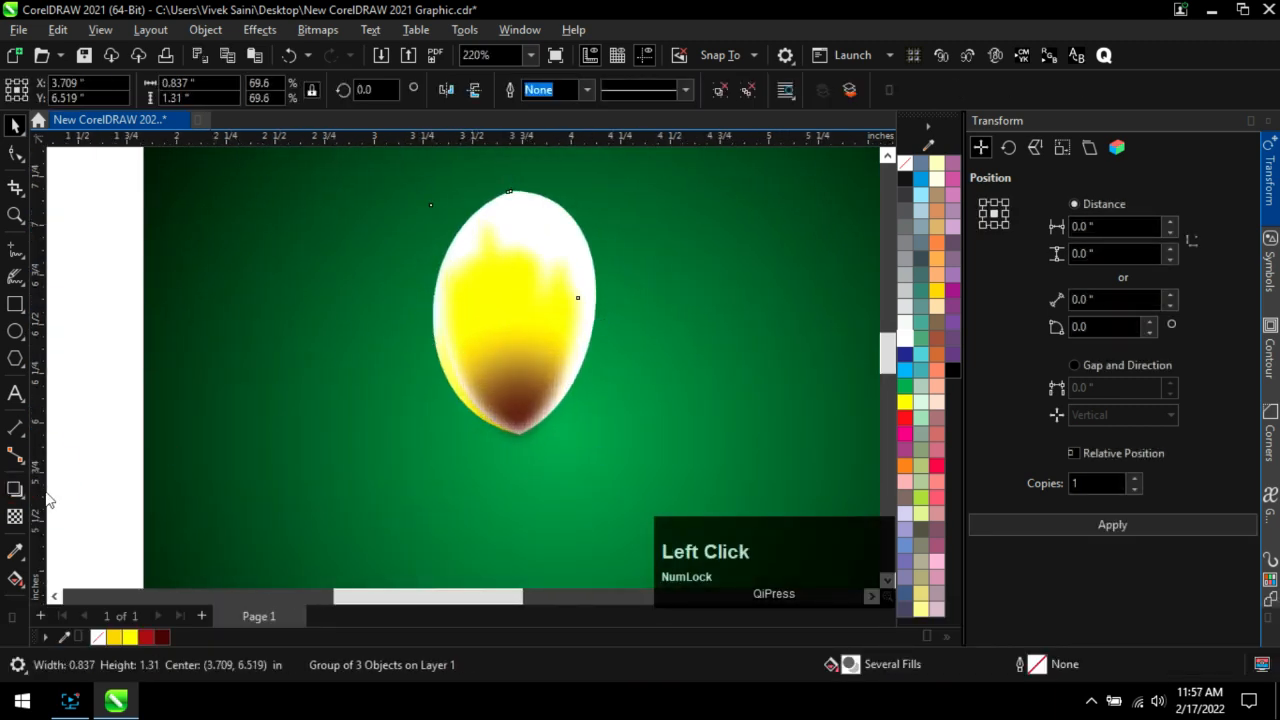
Add a Multiply drop shadow to the grouped petal, offset about 0.035 in to its right, with feather 6.
click(37, 92)
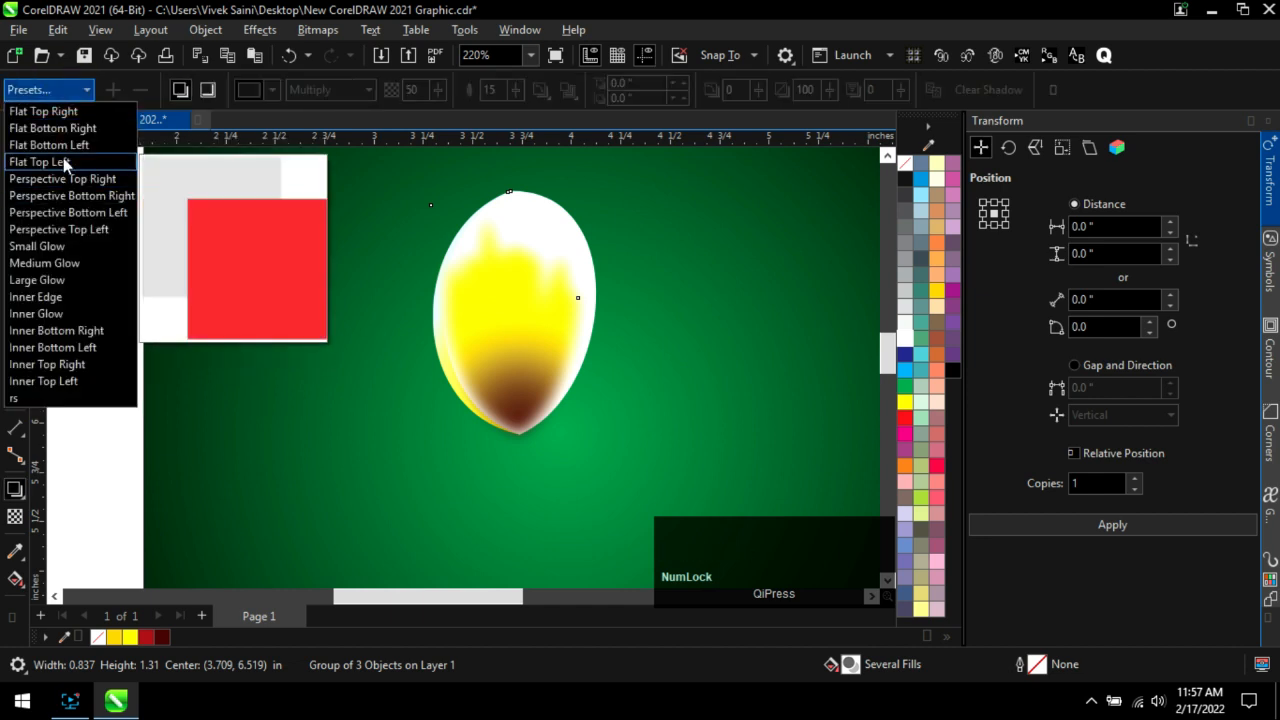
drag(514, 319, 598, 362)
scroll(719, 506, down, 2)
scroll(566, 345, up, 3)
drag(640, 414, 641, 364)
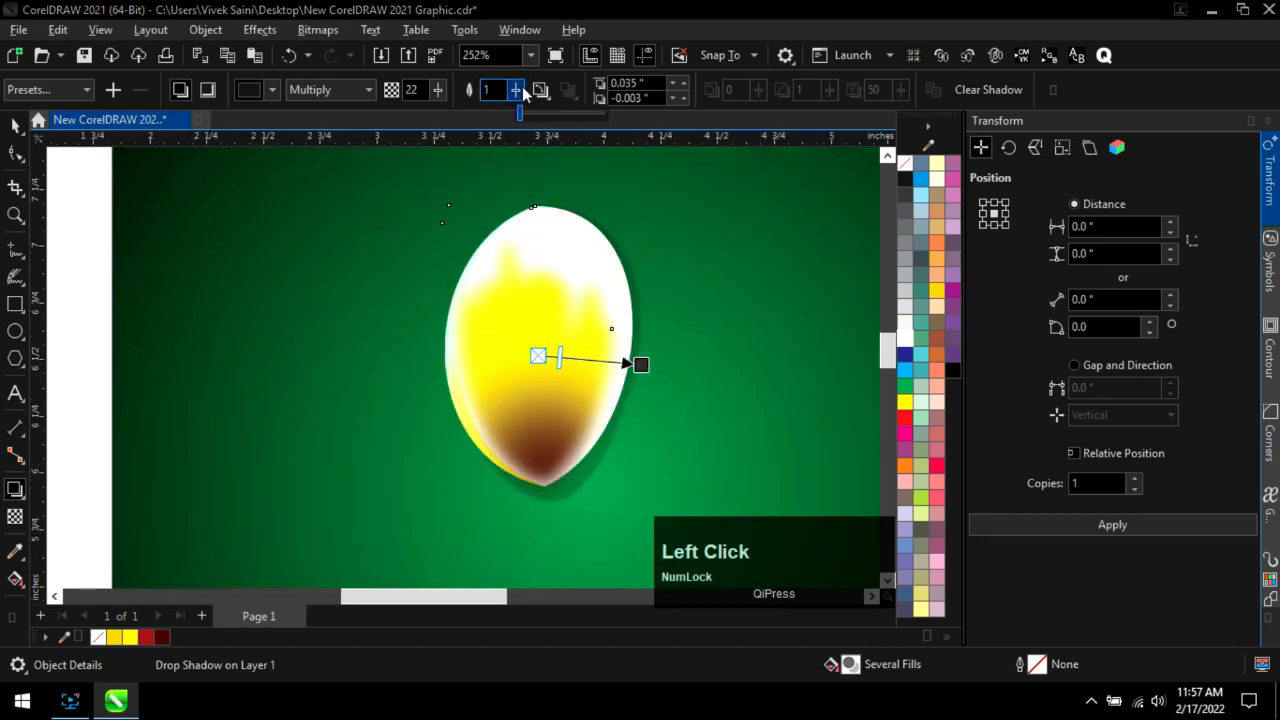
drag(522, 90, 525, 90)
click(15, 126)
scroll(686, 412, down, 3)
click(222, 293)
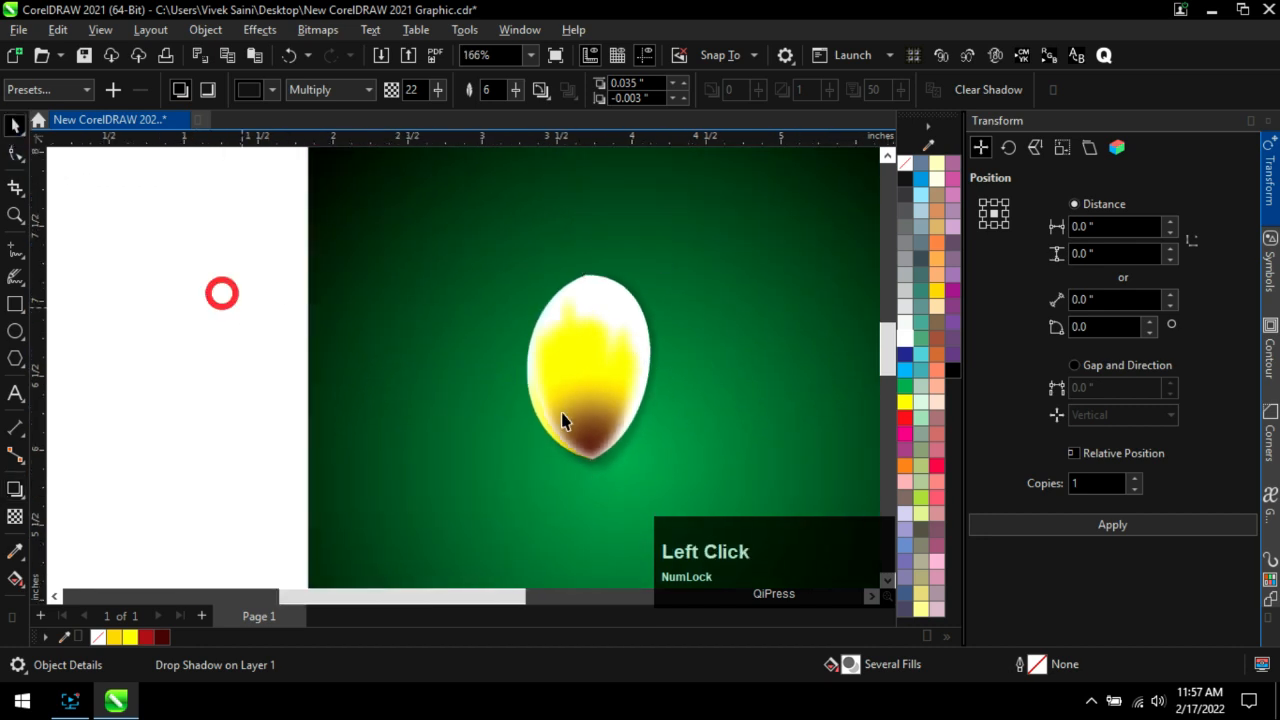
Move the petal's rotation centre to its bottom tip, make one copy in place and rotate it clockwise to about 296.9°.
scroll(563, 421, up, 1)
click(589, 347)
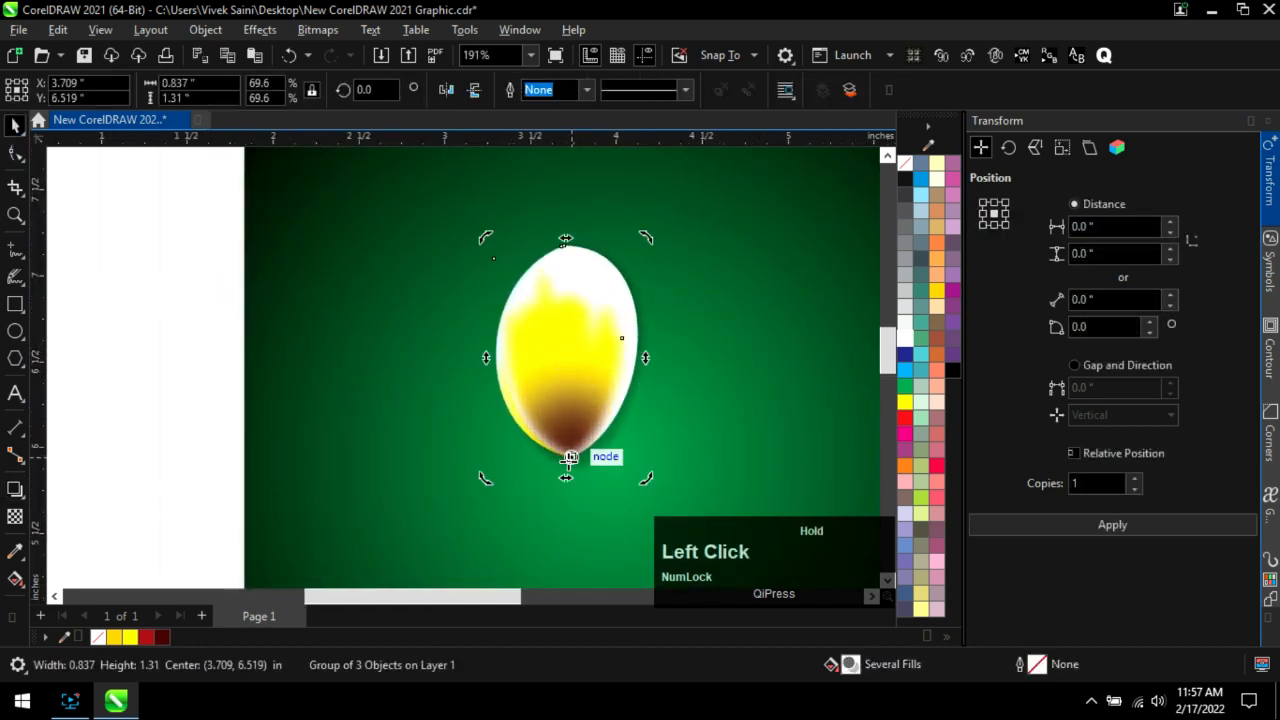
scroll(620, 420, down, 1)
scroll(620, 420, up, 1)
click(1090, 484)
click(1066, 525)
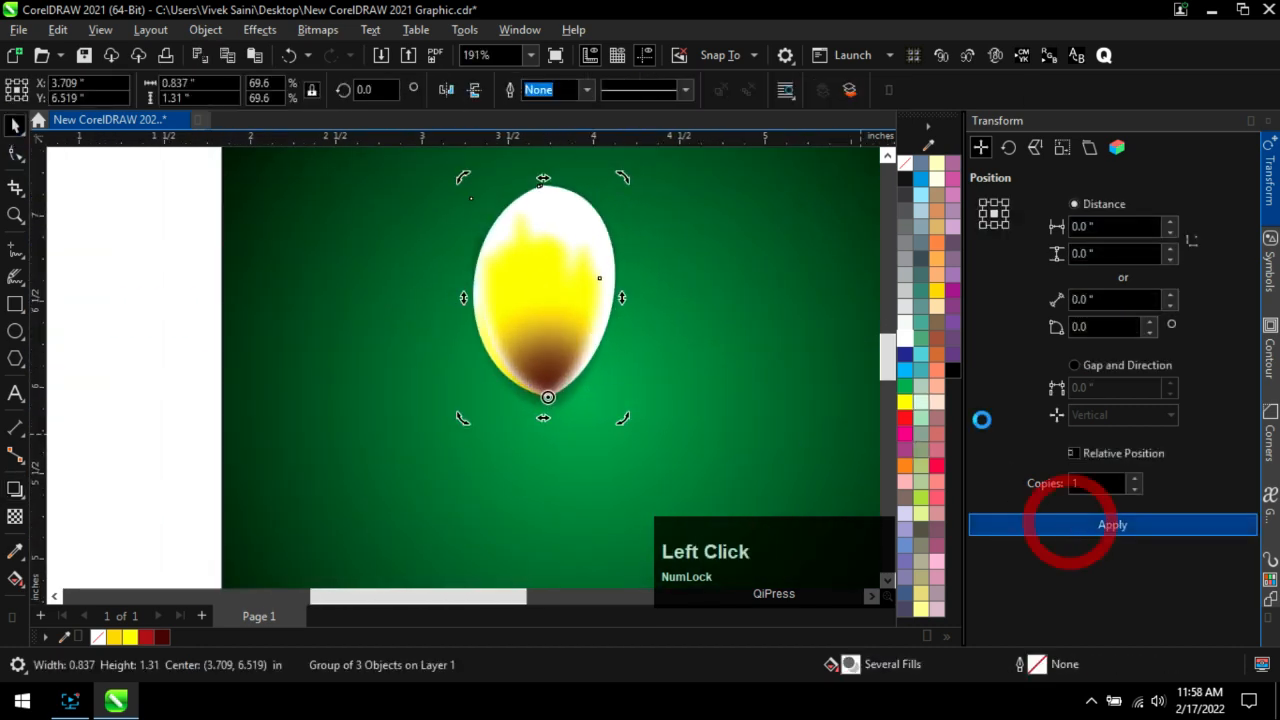
drag(629, 182, 791, 422)
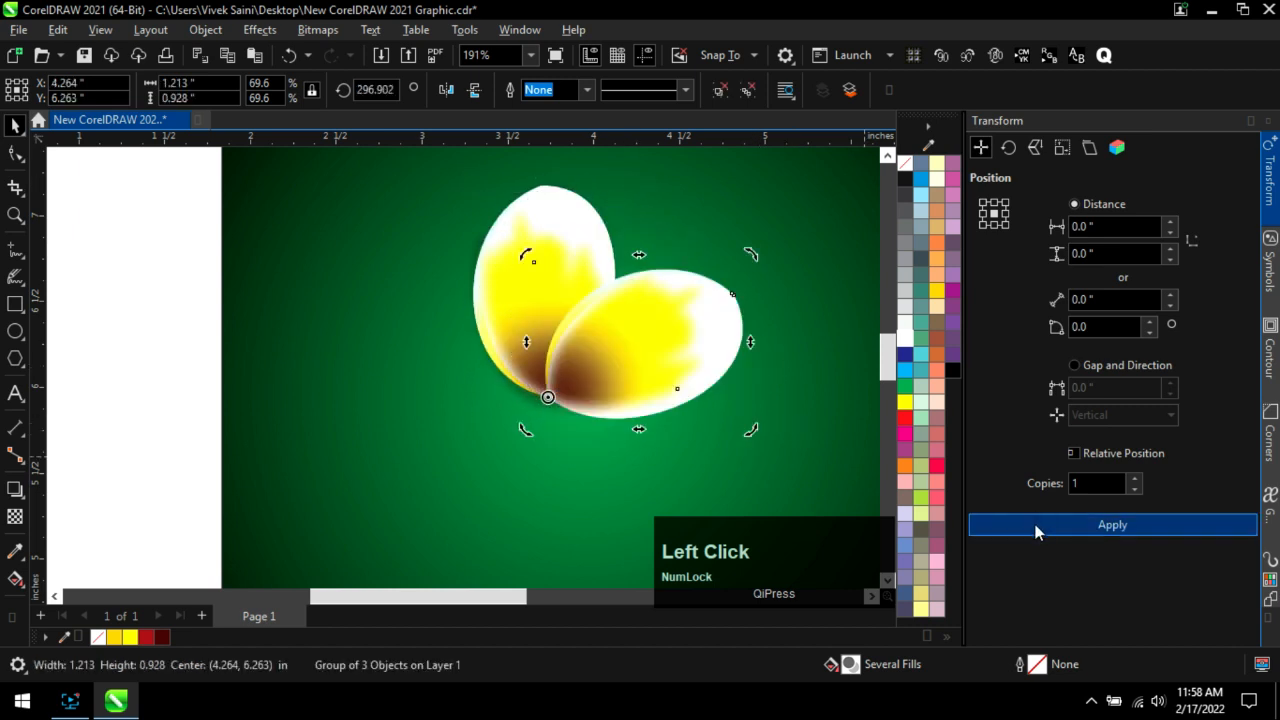
Add three more petal copies rotated clockwise about the shared tip to complete a five-petal flower.
drag(751, 256, 654, 488)
scroll(650, 490, down, 1)
drag(701, 316, 623, 457)
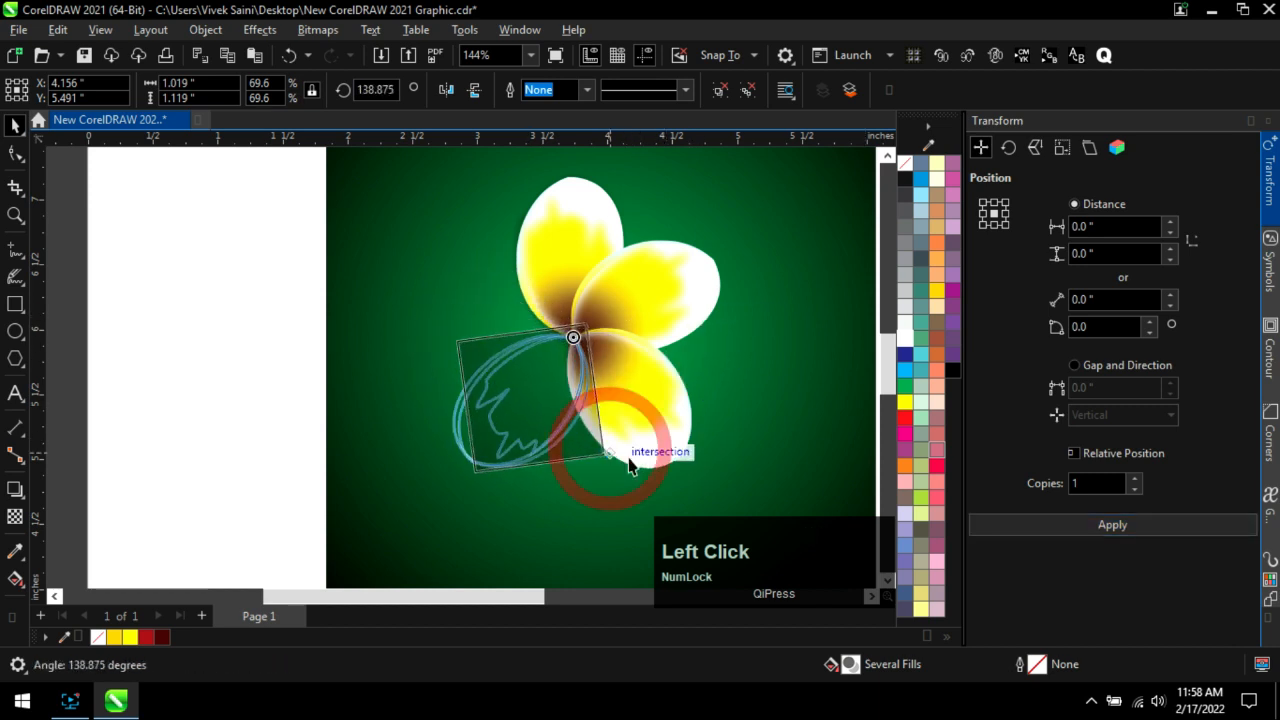
click(988, 526)
drag(450, 322, 548, 208)
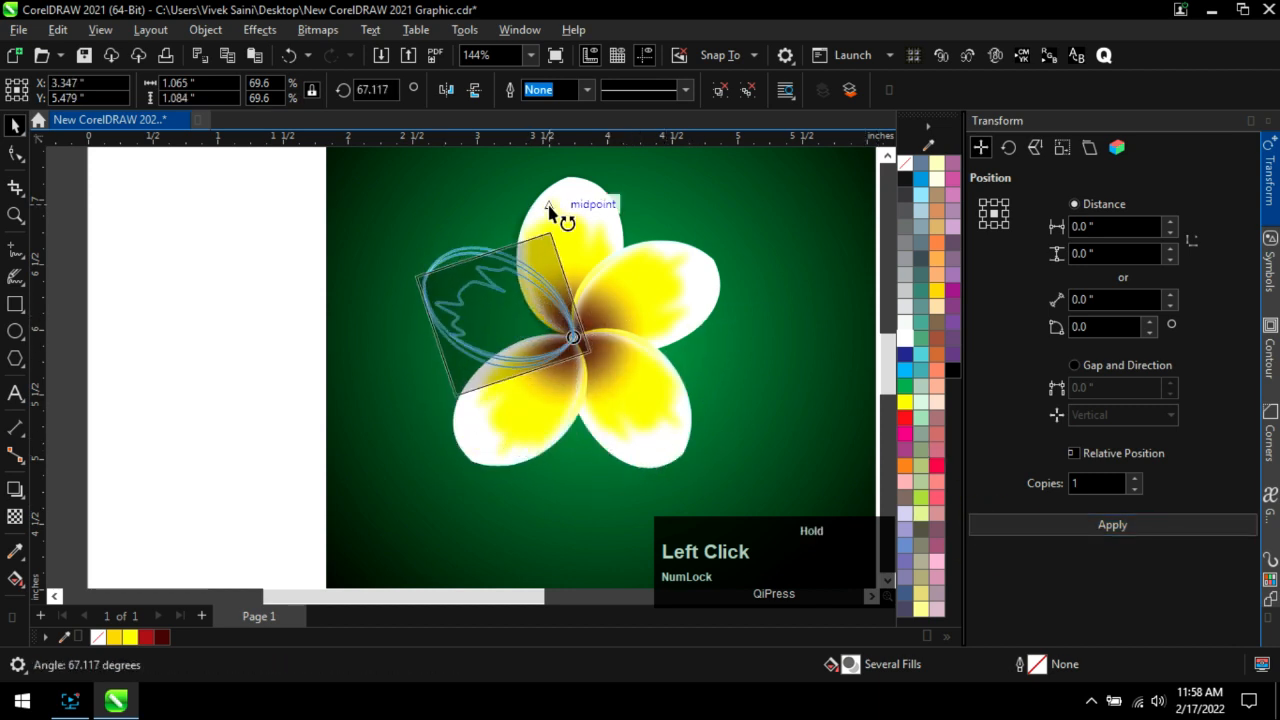
Draw a circle at the flower's centre, about 0.274 in wide, filled with maroon C40 M91 Y82 K62 and without an outline.
drag(631, 281, 663, 331)
key(F7)
scroll(620, 377, up, 2)
click(15, 124)
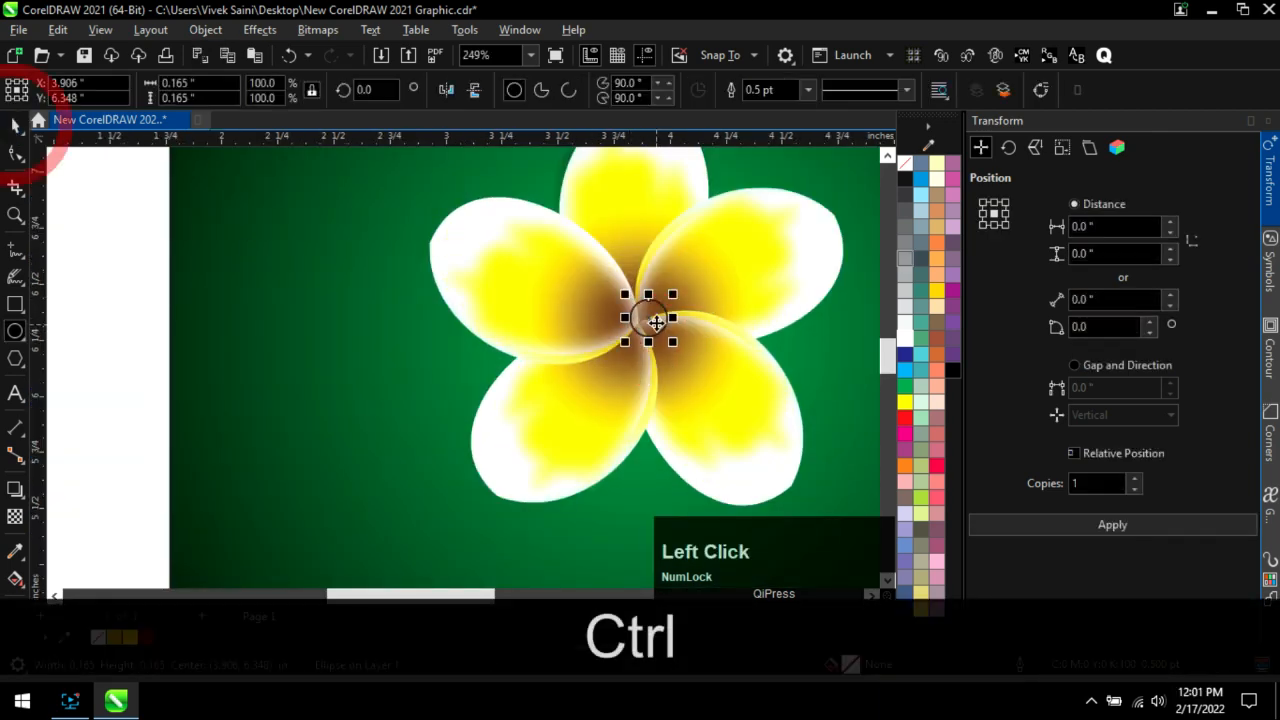
click(645, 318)
scroll(642, 322, up, 2)
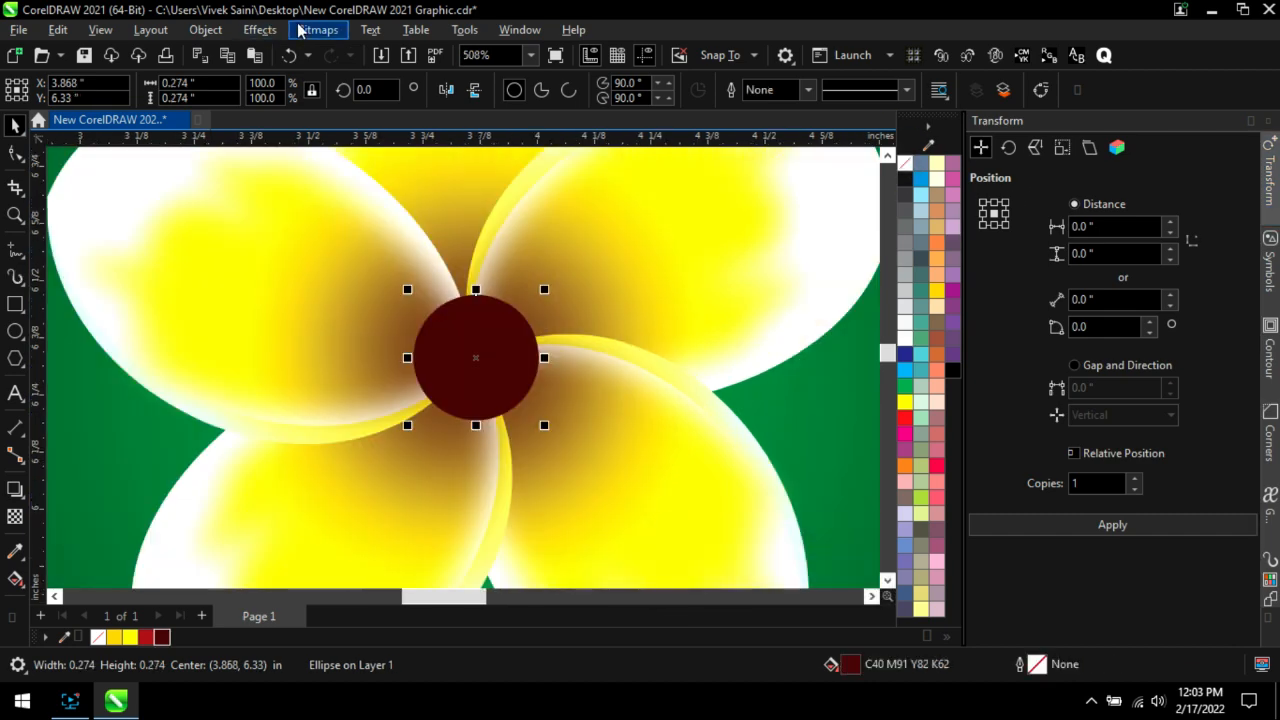
Apply a Gaussian Blur with a small radius to the maroon centre circle, softening its edge.
click(318, 29)
click(259, 29)
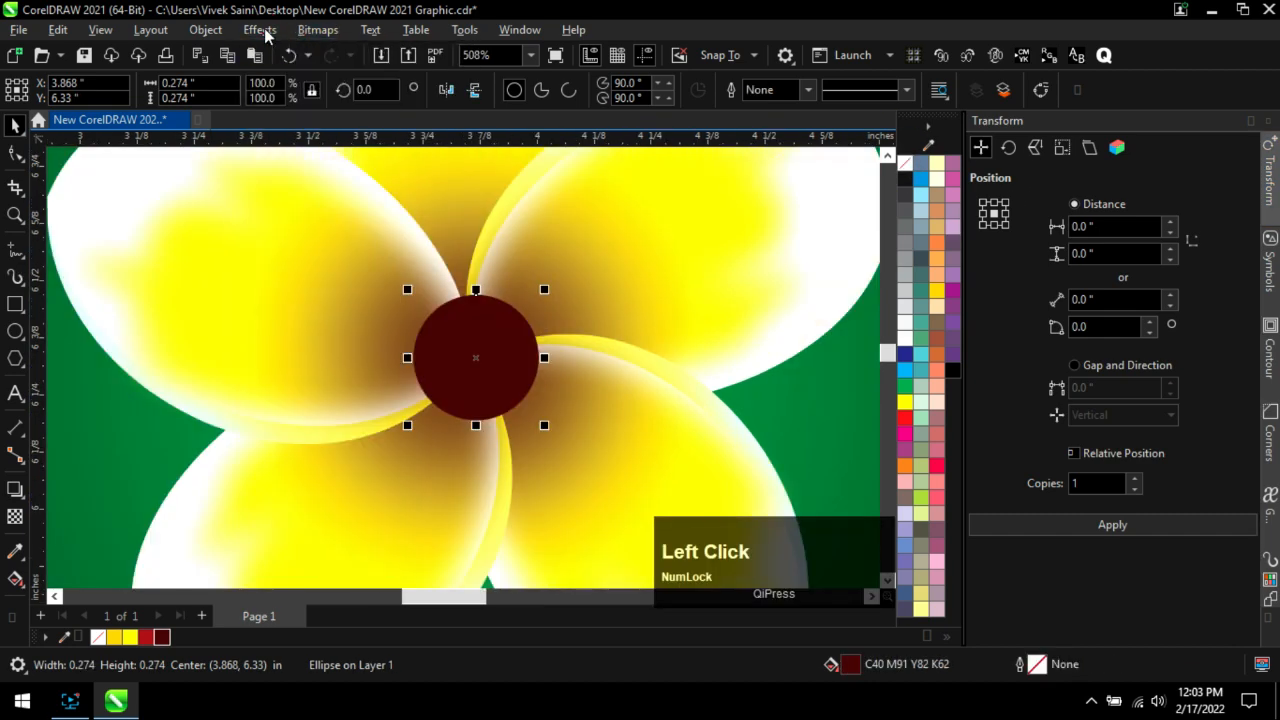
click(259, 29)
mouse_move(297, 142)
click(480, 163)
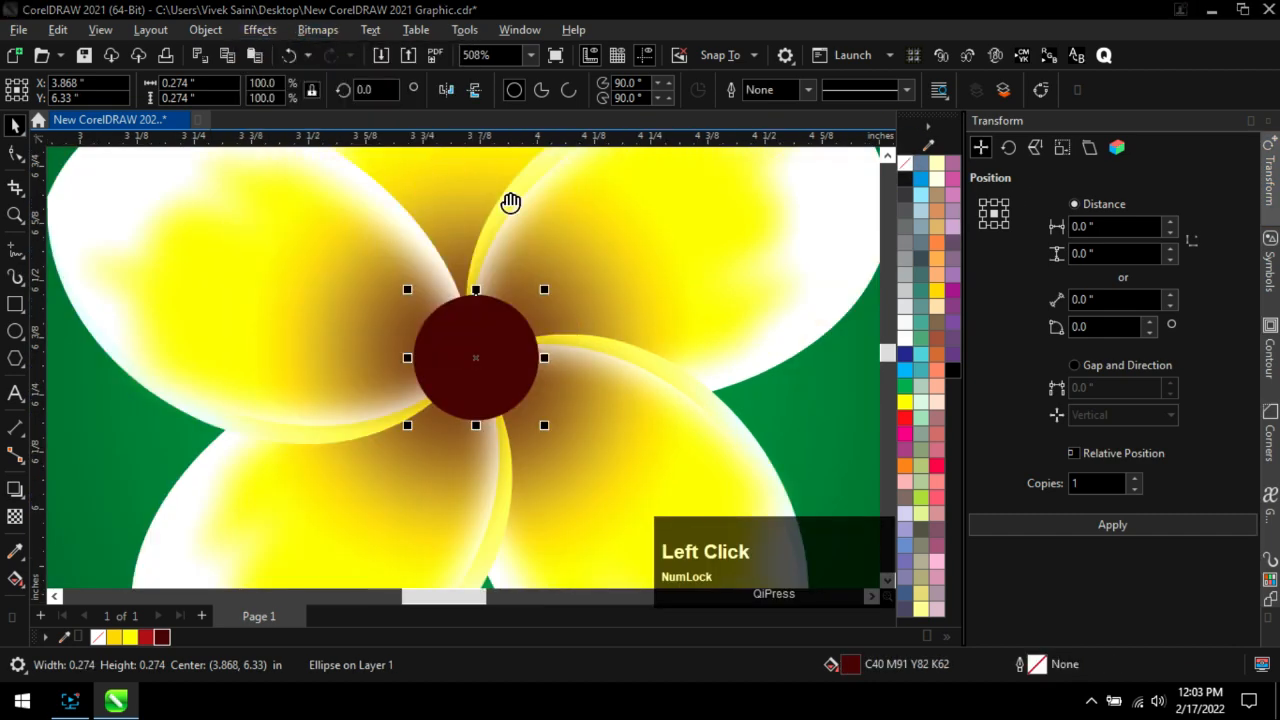
drag(571, 274, 780, 215)
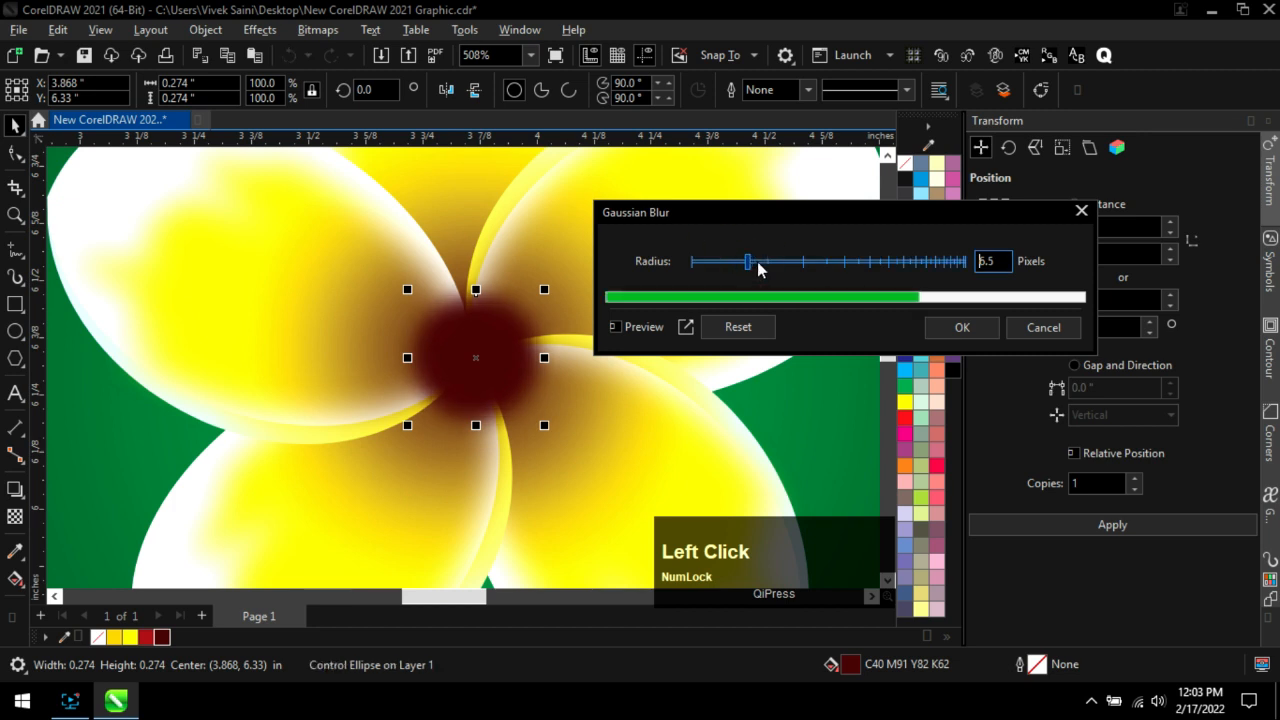
drag(757, 268, 766, 268)
click(933, 324)
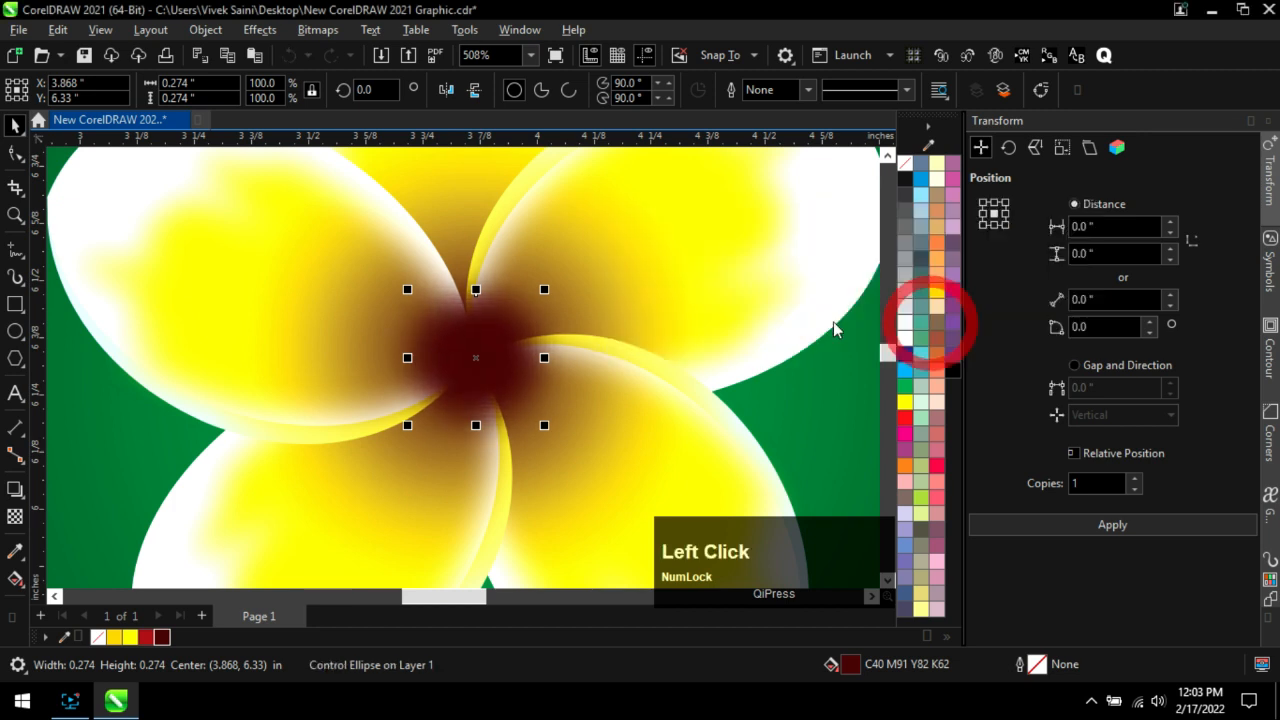
Resize the blurred centre circle proportionally to about 0.239 in and deselect it.
scroll(600, 334, down, 2)
mouse_move(581, 304)
mouse_down()
mouse_move(564, 325)
mouse_move(580, 324)
mouse_up()
scroll(580, 343, down, 2)
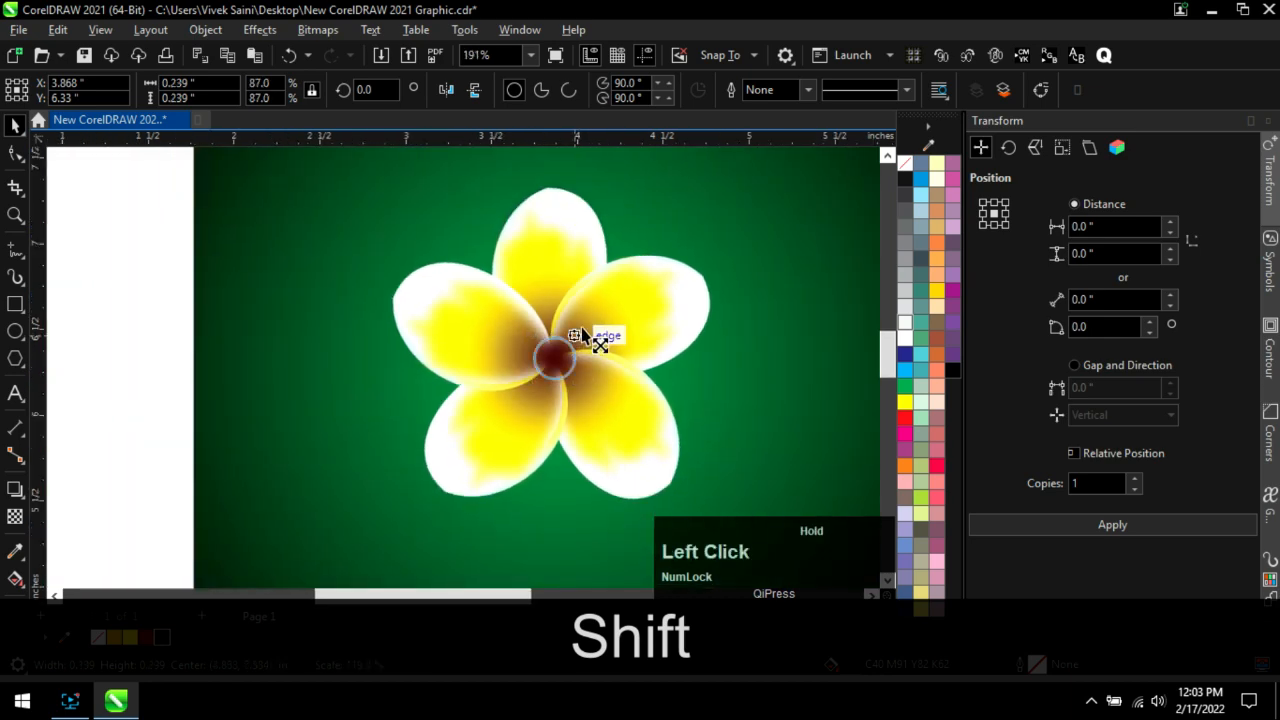
click(185, 358)
scroll(366, 471, down, 3)
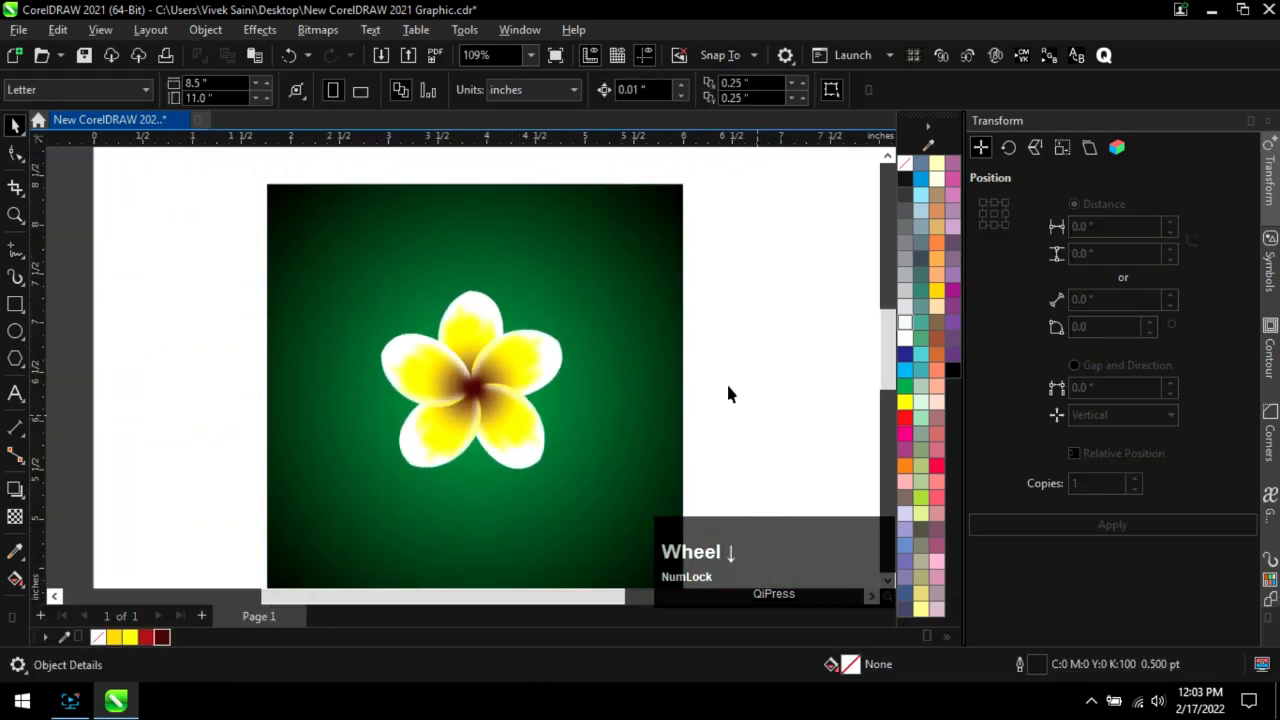
Group the petals and centre into one flower, and preview it enlarged in full screen.
drag(282, 518, 284, 522)
key(ctrl+g)
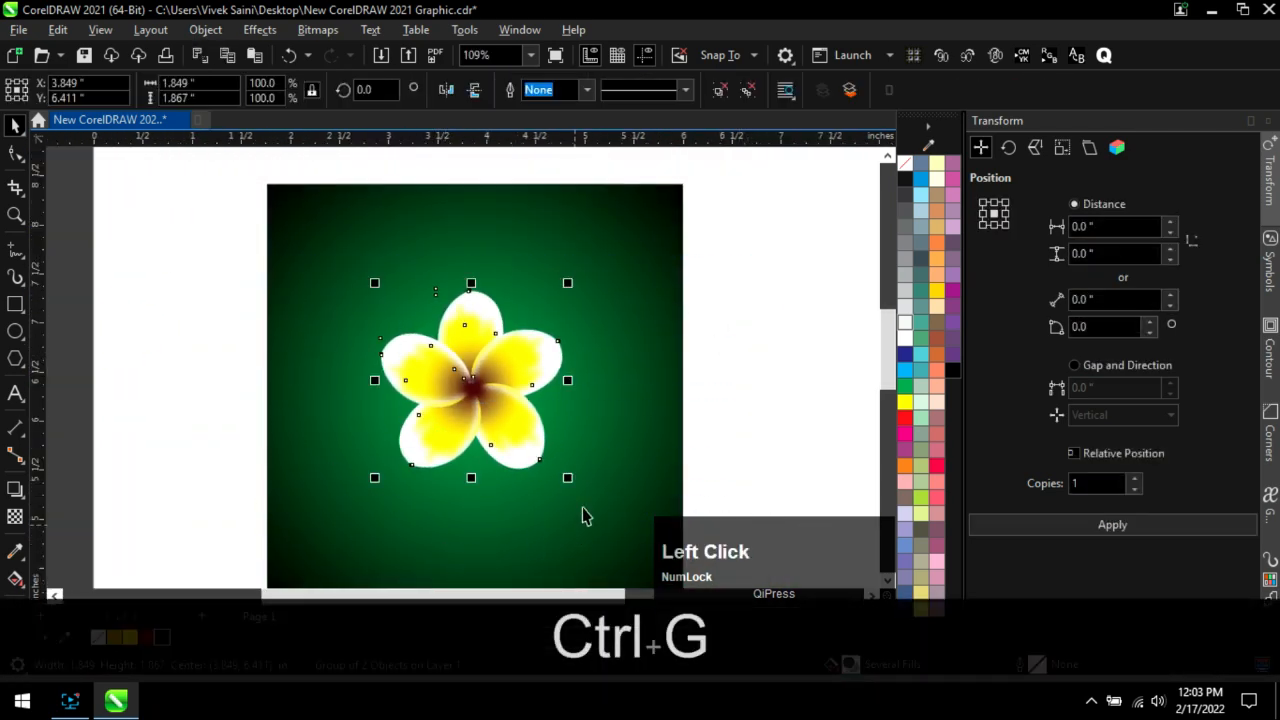
key(z)
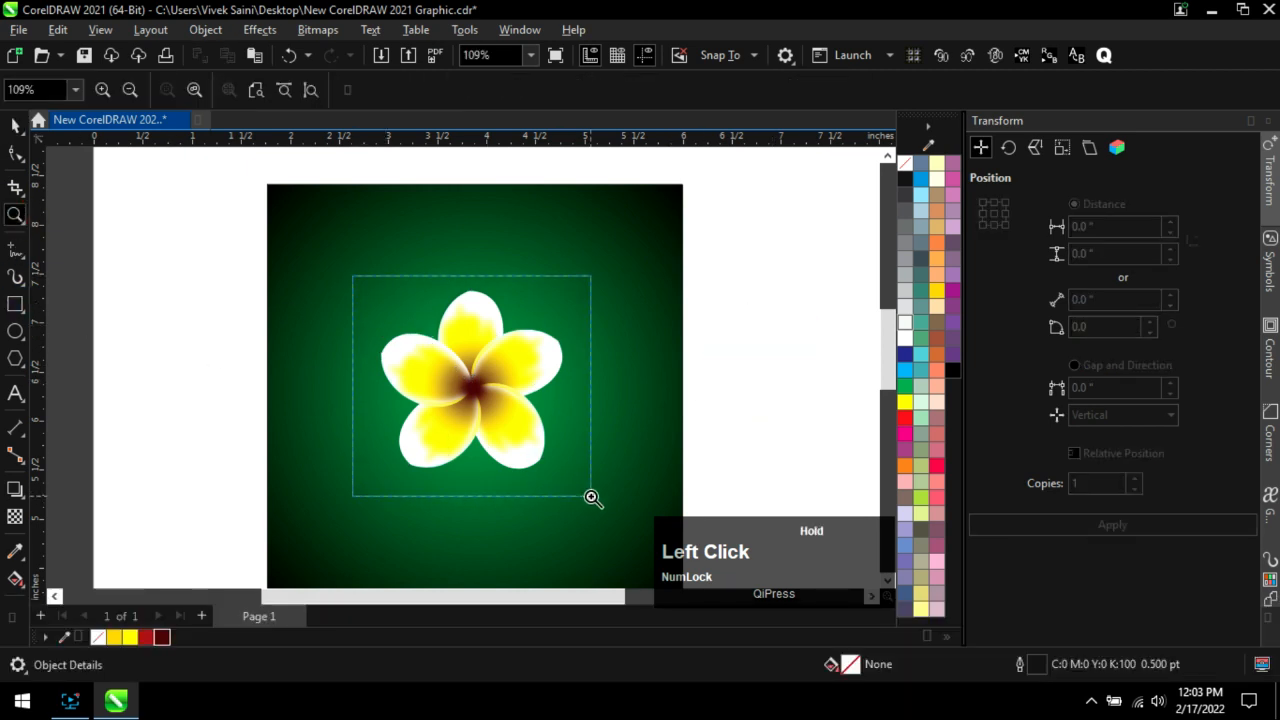
drag(591, 496, 591, 497)
click(553, 56)
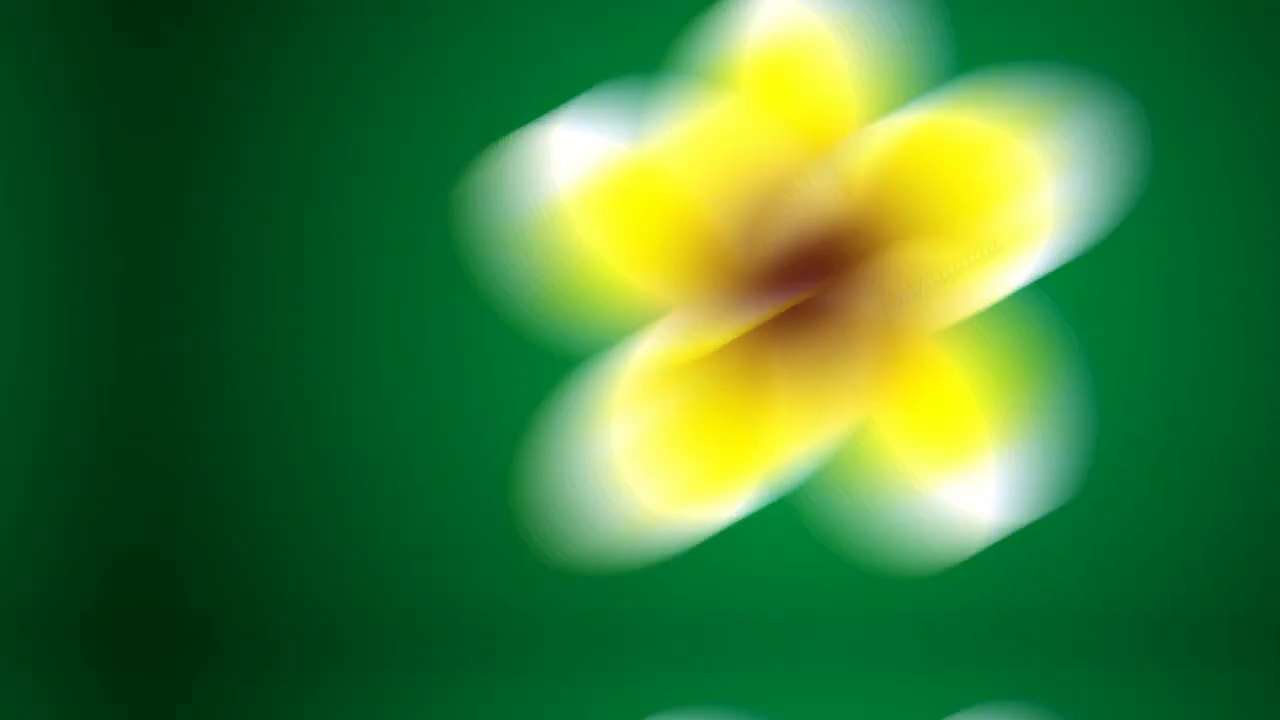